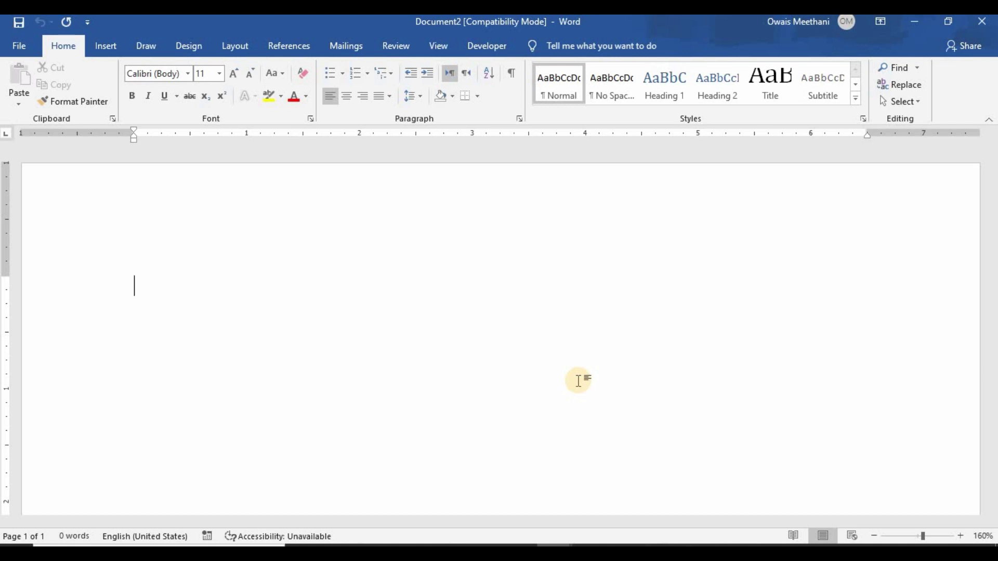
# - Write "The Office of the" as the first line of the letter heading
pyautogui.write('THe')
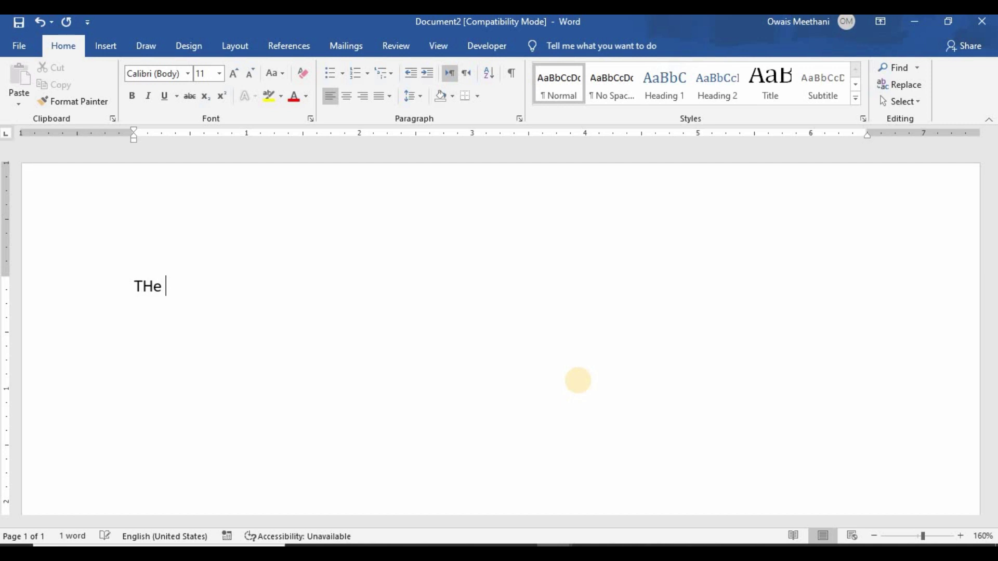
pyautogui.press('BackSpace')
pyautogui.write('O')
pyautogui.write('ffcv')
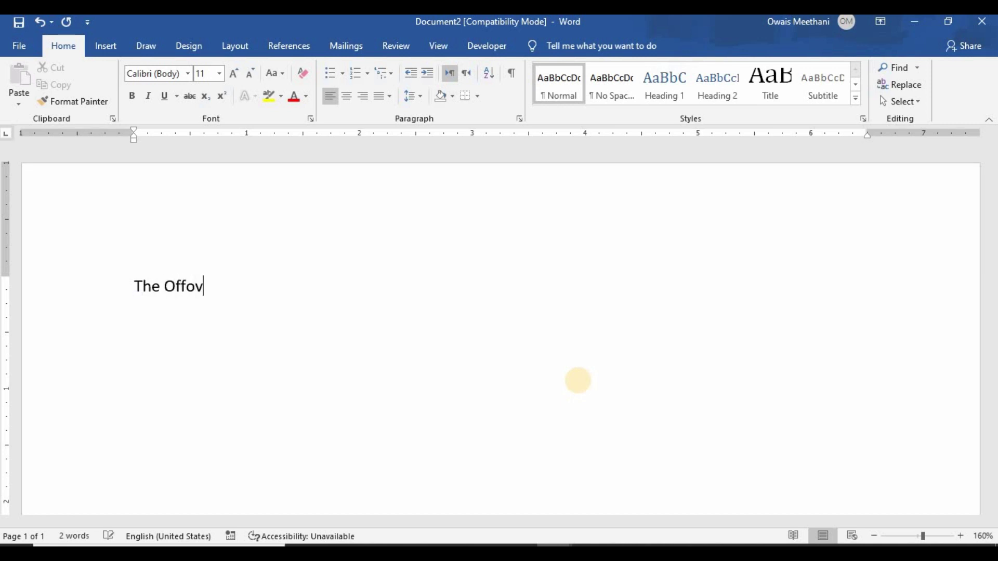
pyautogui.press('BackSpace')
pyautogui.press('BackSpace')
pyautogui.write('ice of tj')
pyautogui.write('e')
pyautogui.press('BackSpace')
pyautogui.press('BackSpace')
pyautogui.write('he')
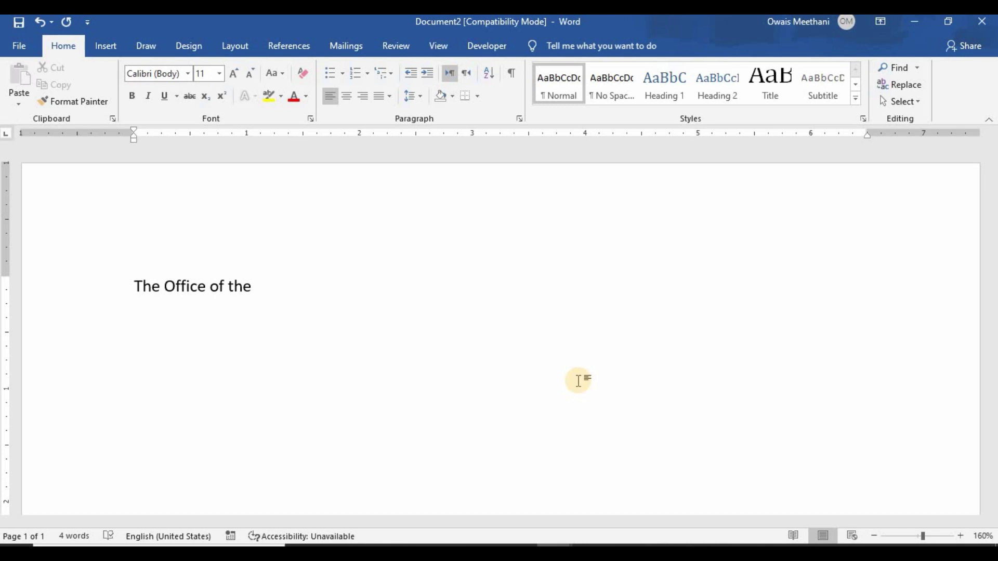
# - Add the heading lines "Information & Technology" and "CPO Karachi, Sindh" below the first line
pyautogui.write('Information ')
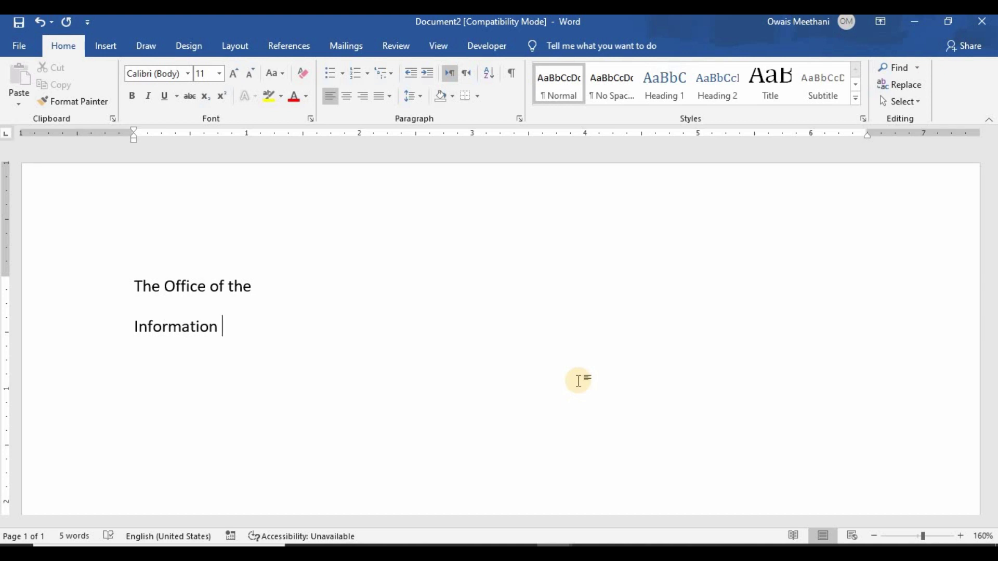
pyautogui.write('& Technology ')
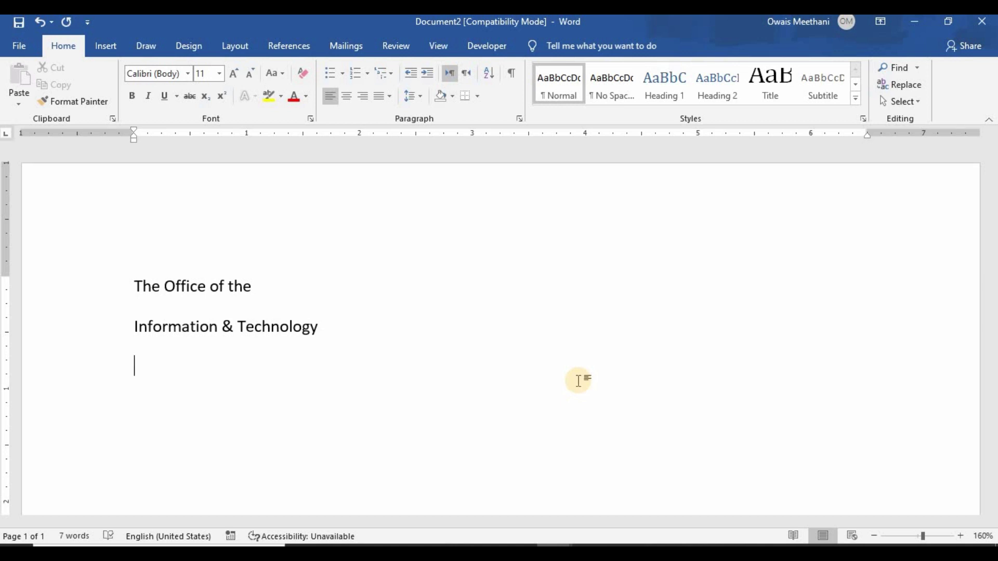
pyautogui.write('CPO Kar')
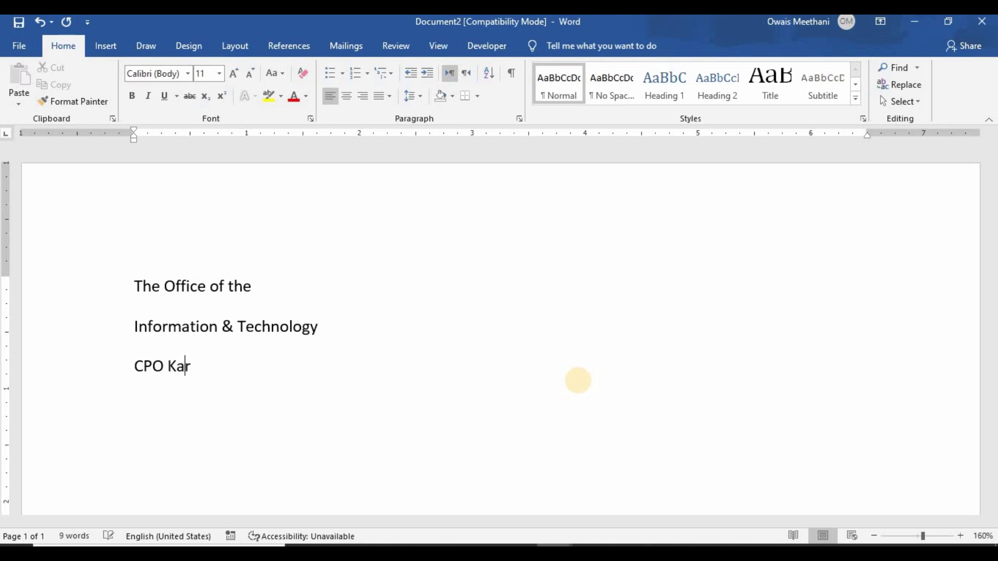
pyautogui.write('achi, Sindh')
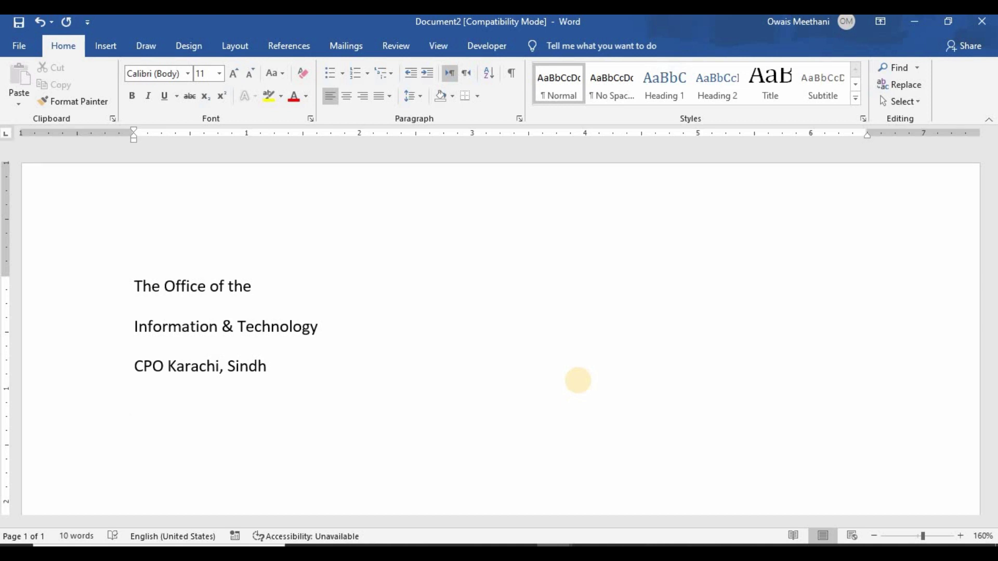
# - Add a reference line reading "____/DIT/HR/2020 dt: __________", with blanks for the number and date
pyautogui.press('Return')
pyautogui.write('______/DIT/HR/')
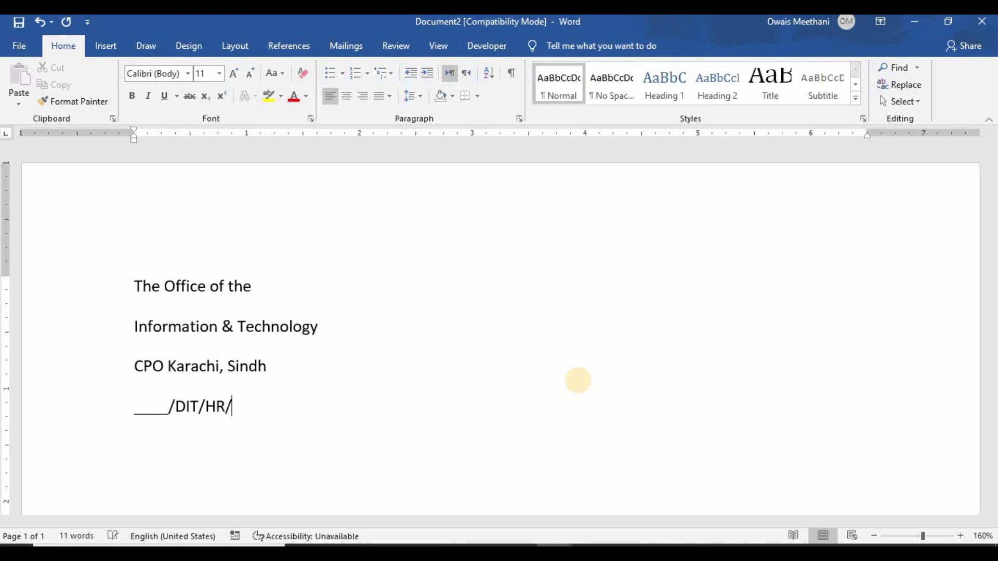
pyautogui.write('2020 dt')
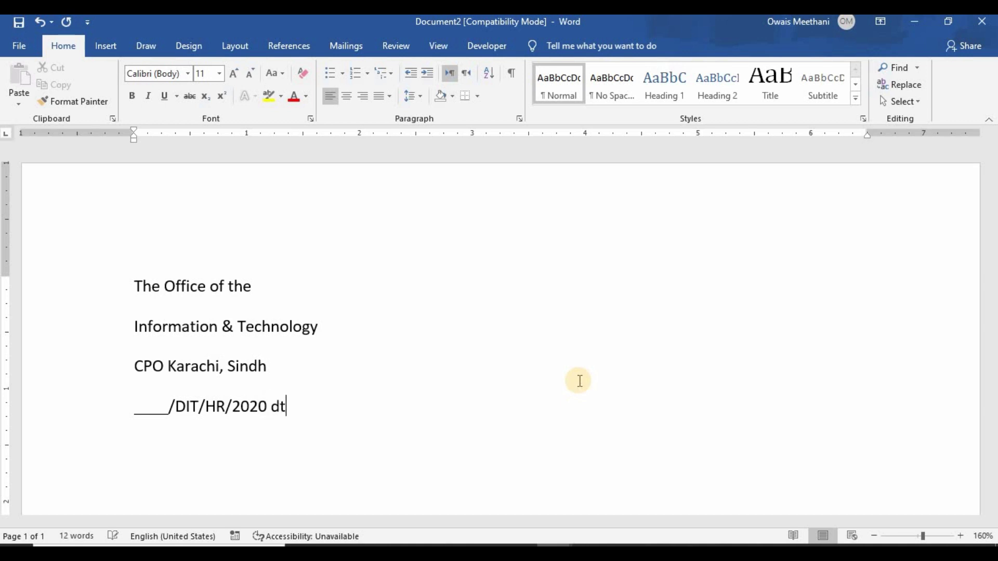
pyautogui.write(': __________')
# - Centre the four heading lines and give them 1.0 line spacing with no space after the paragraphs
pyautogui.hotkey('shift', 'Up')
pyautogui.hotkey('shift', 'Up')
pyautogui.hotkey('shift', 'Up')
pyautogui.hotkey('shift', 'Up')
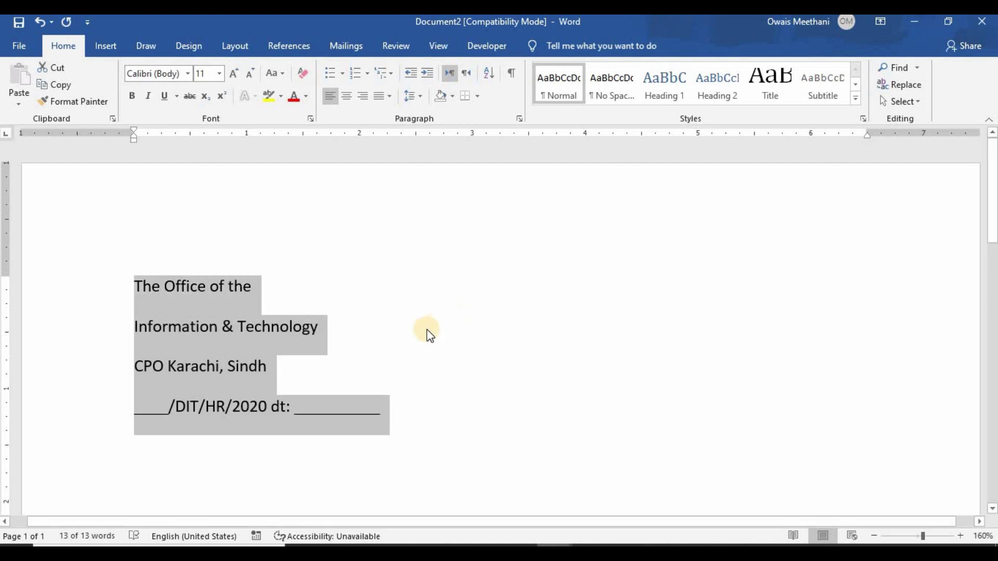
pyautogui.click(347, 96)
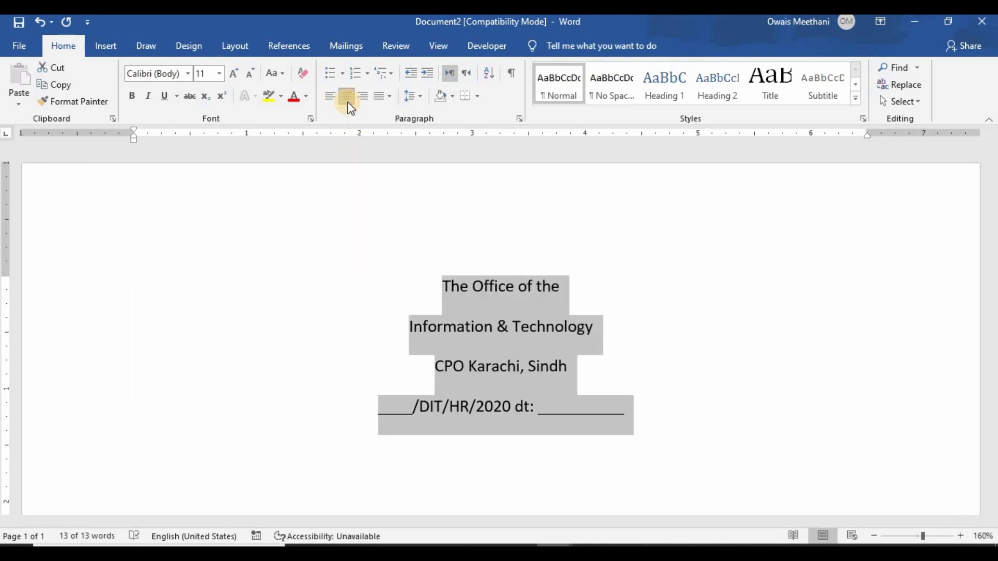
pyautogui.click(422, 98)
pyautogui.click(426, 113)
pyautogui.click(423, 95)
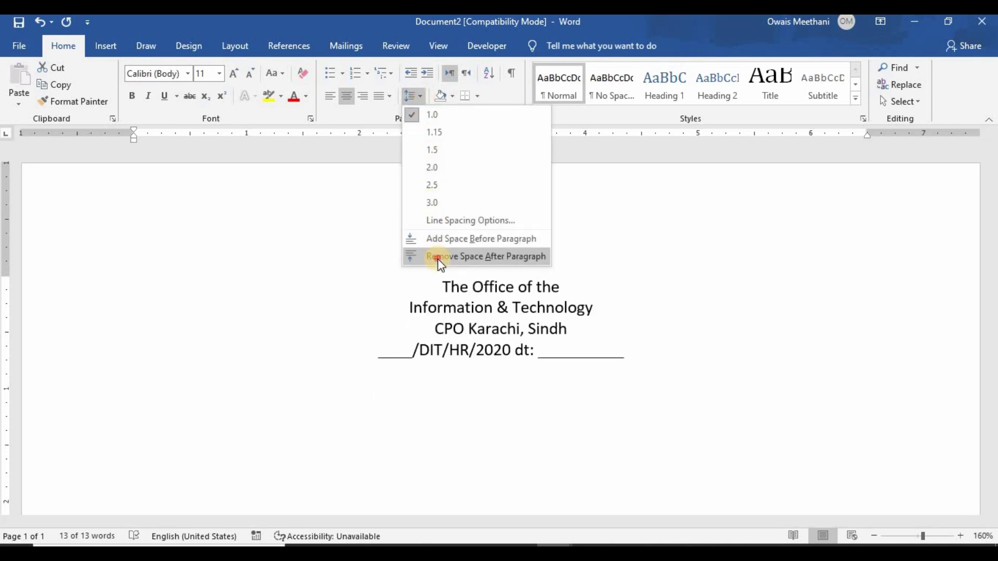
pyautogui.click(438, 256)
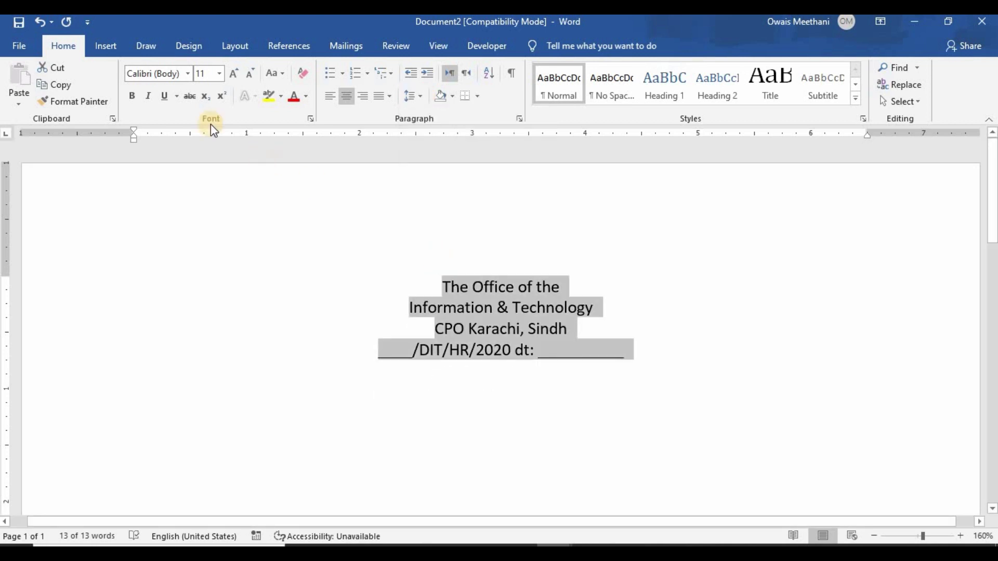
# - Make the four heading lines bold and enlarge their font size to 16
pyautogui.click(132, 95)
pyautogui.click(164, 96)
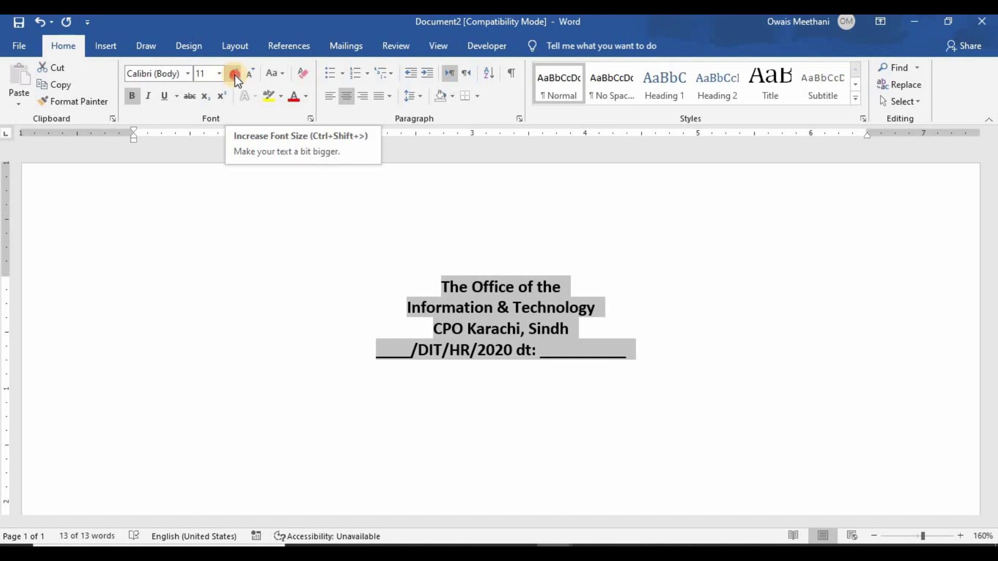
pyautogui.click(235, 74)
pyautogui.click(235, 73)
pyautogui.click(235, 75)
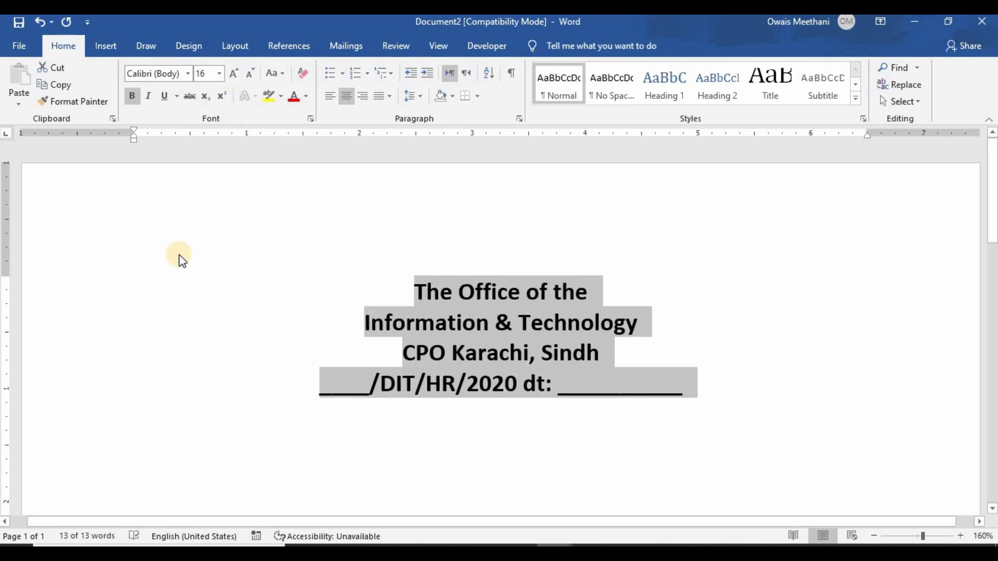
# - Remove the bold from the "/DIT/HR/2020 dt:" reference line and reduce its font size to 14
pyautogui.press('Right')
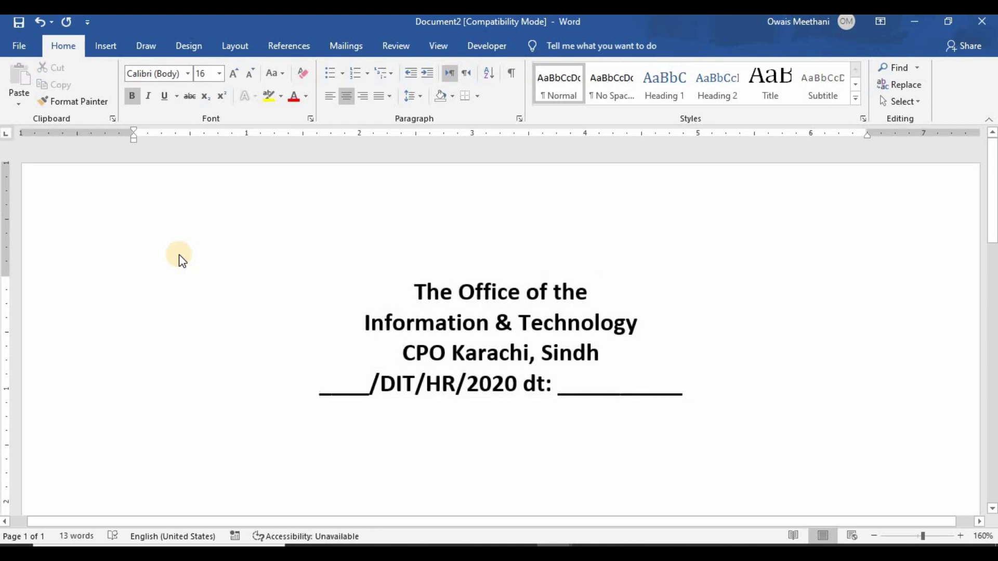
pyautogui.hotkey('shift', 'Home')
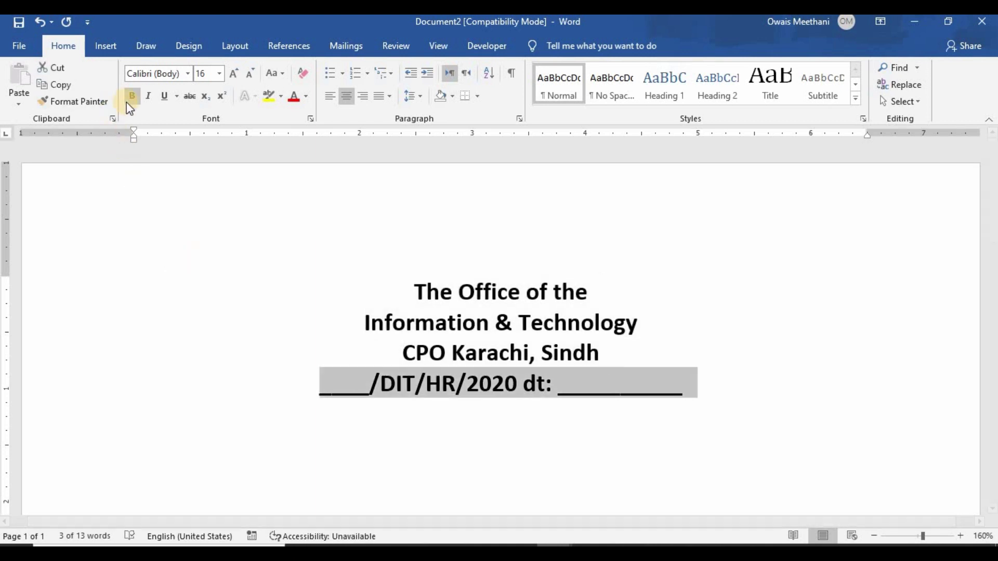
pyautogui.click(130, 99)
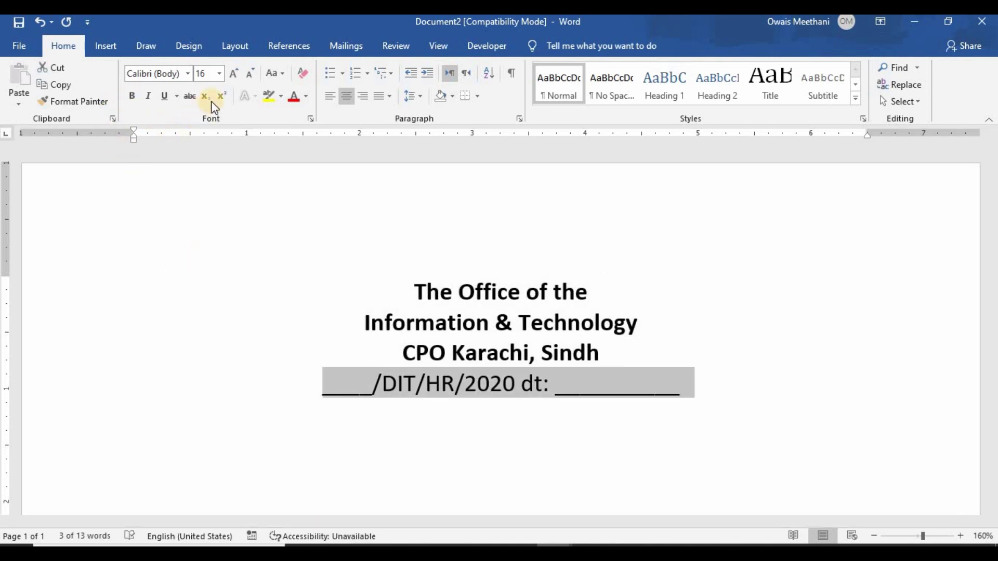
pyautogui.click(250, 73)
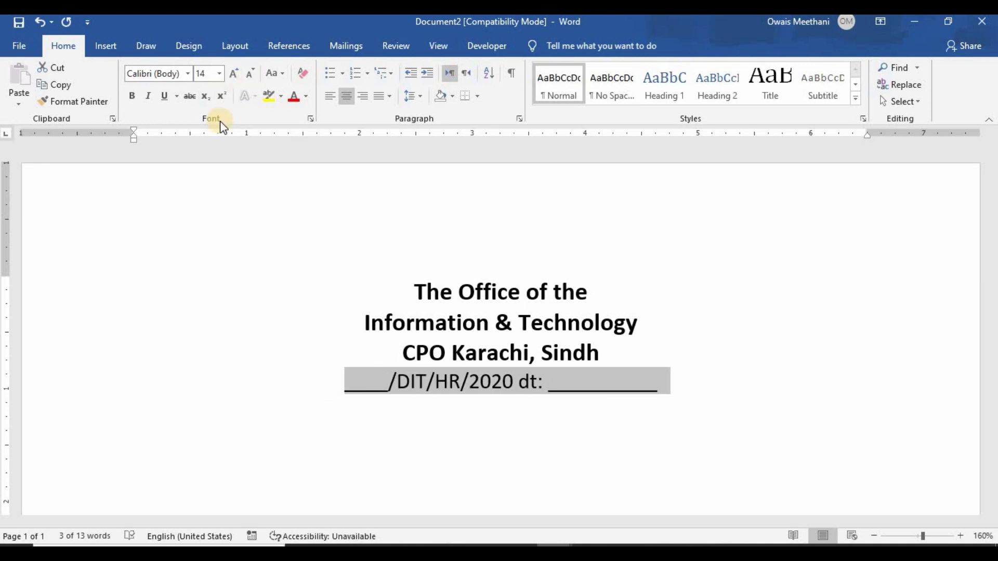
# - Increase the left indent of all four heading lines to 3.5 inches so the block sits on the right side of the page
pyautogui.hotkey('shift', 'Up')
pyautogui.hotkey('shift', 'Up')
pyautogui.hotkey('shift', 'Up')
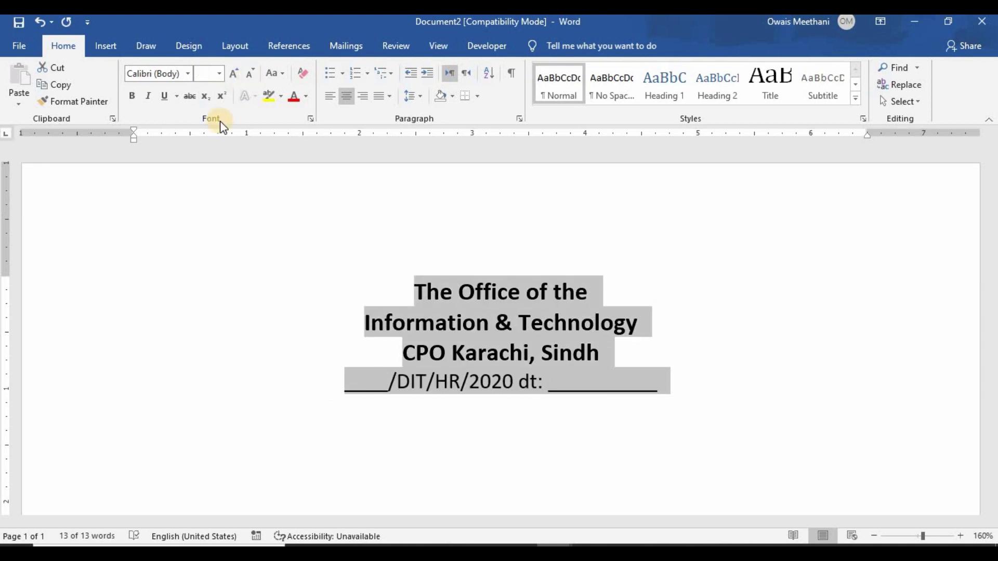
pyautogui.hotkey('ctrl', 'm')
pyautogui.hotkey('ctrl', 'm')
pyautogui.hotkey('ctrl', 'm')
pyautogui.hotkey('ctrl', 'm')
pyautogui.hotkey('ctrl', 'm')
pyautogui.hotkey('ctrl', 'm')
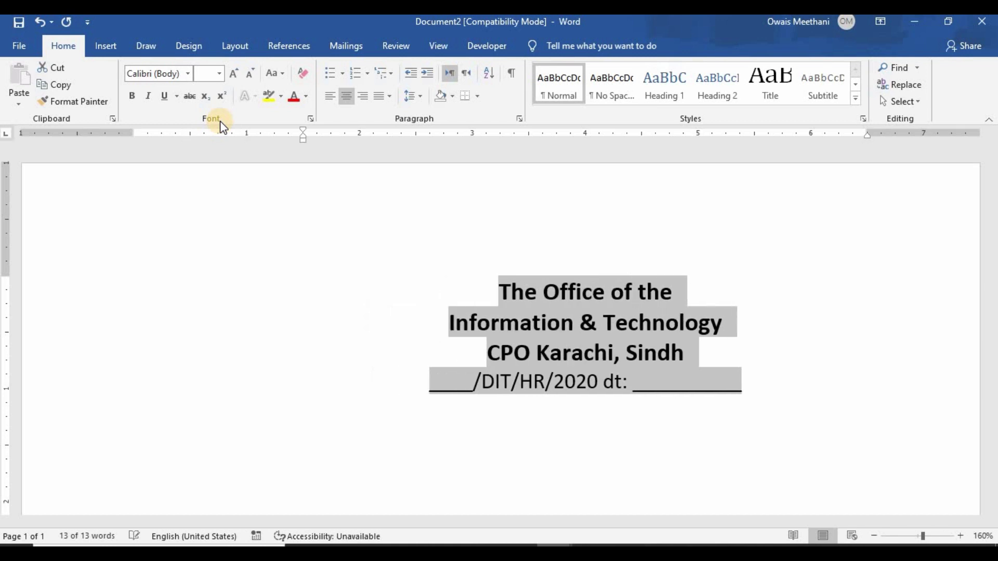
pyautogui.hotkey('ctrl', 'm')
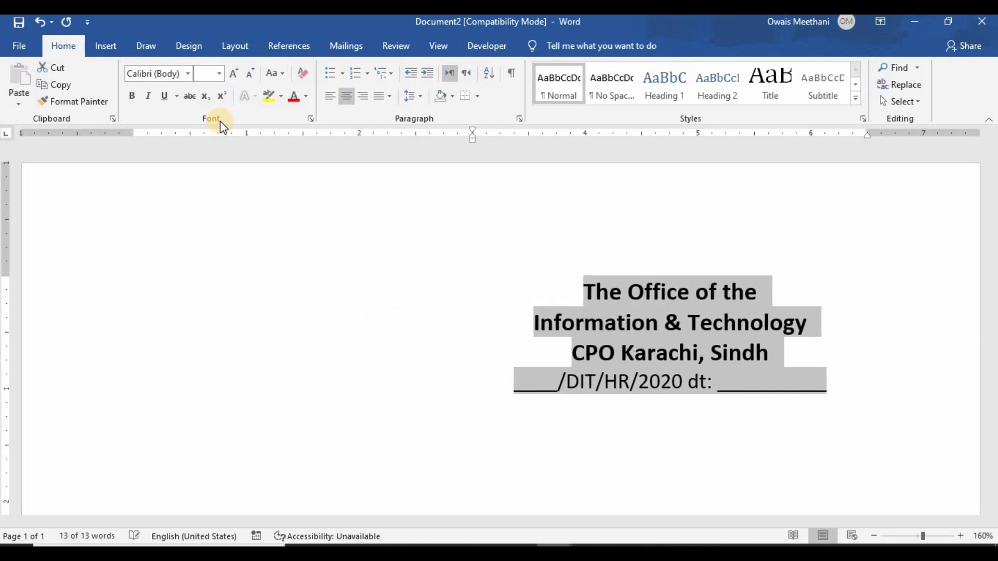
pyautogui.hotkey('ctrl', 'm')
pyautogui.press('Right')
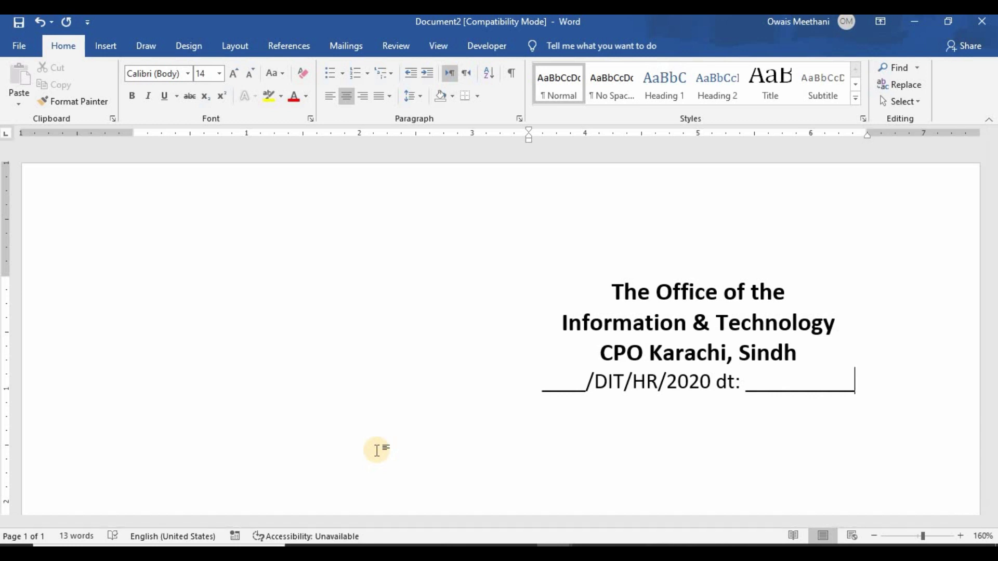
# - Below the heading, start a left-aligned paragraph without the left indent and write "To," one tab stop in
pyautogui.press('Return')
pyautogui.hotkey('ctrl', 'l')
pyautogui.hotkey('ctrl', 'q')
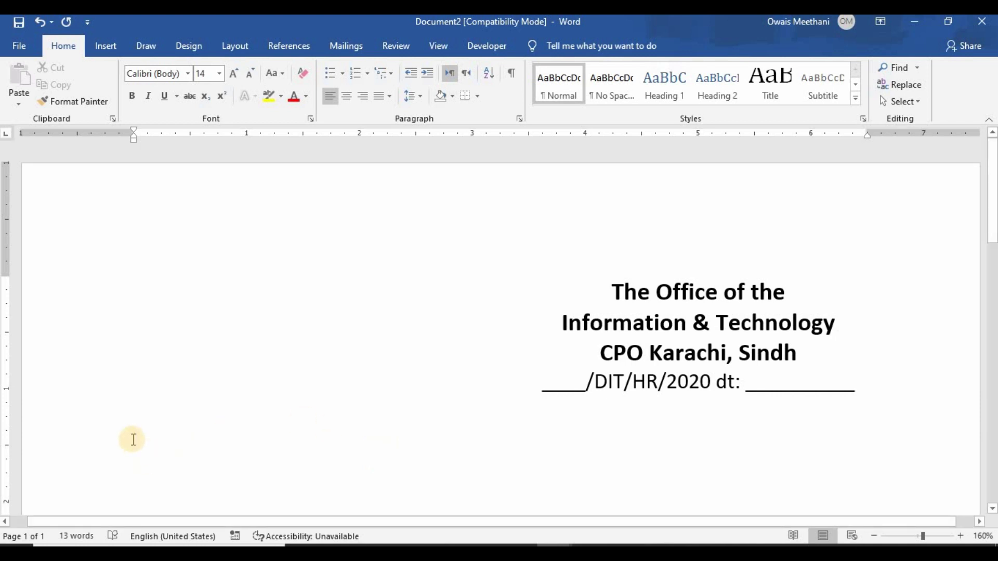
pyautogui.write('To')
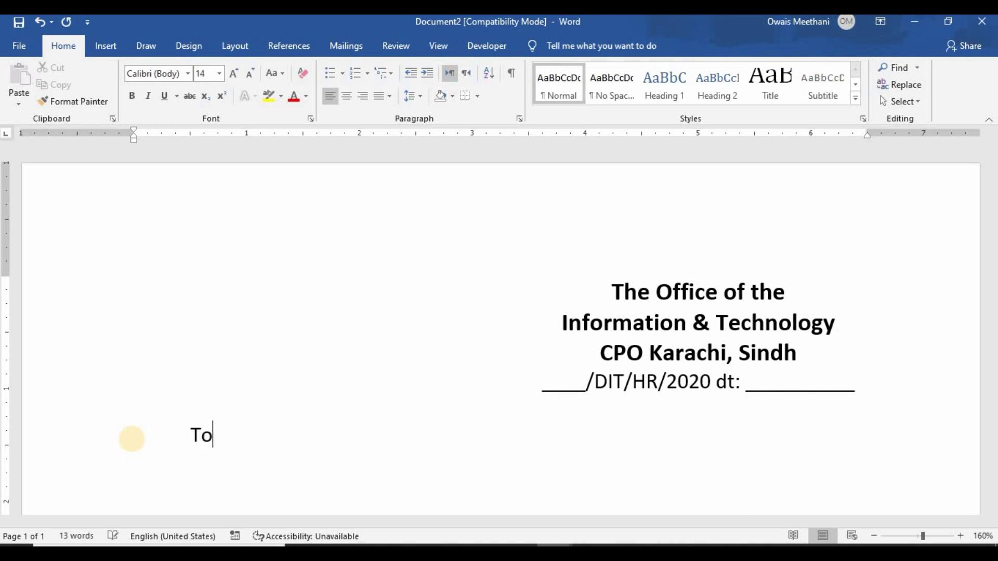
pyautogui.write(',')
pyautogui.press('Return')
# - Write the recipient "The Commissioner of Karachi" two tab stops in, on the line below "To,"
pyautogui.write('THe Commisio')
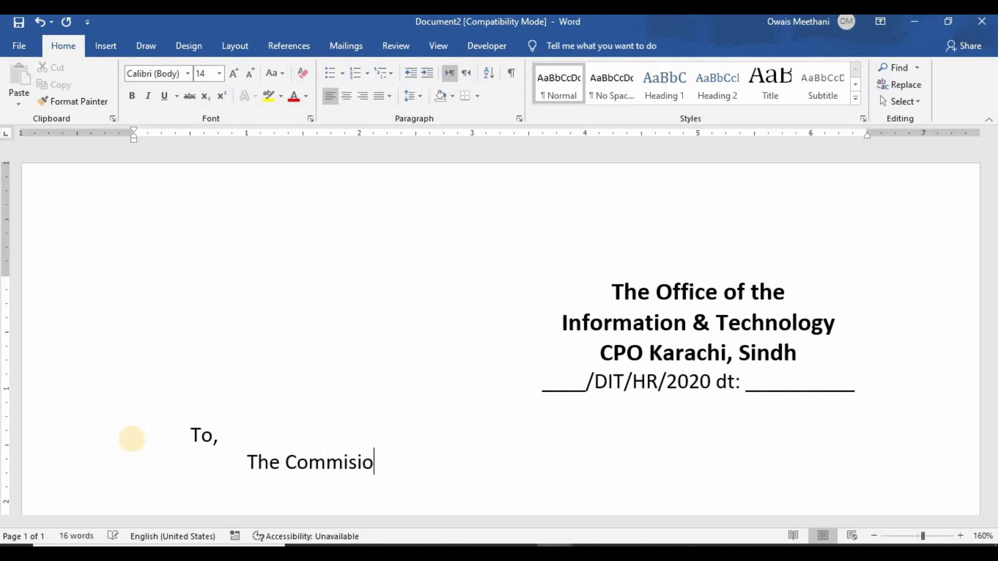
pyautogui.write('nar')
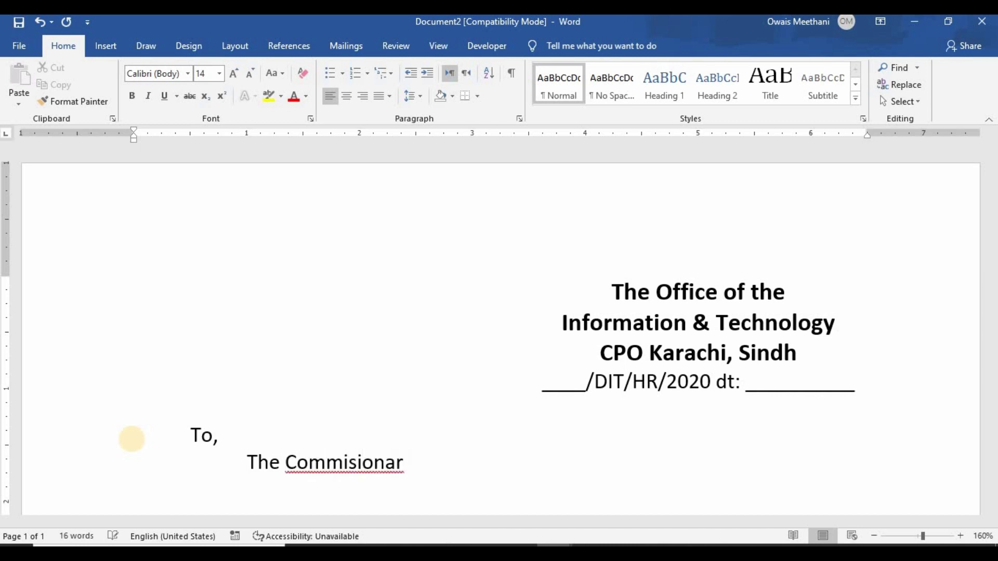
pyautogui.press('BackSpace')
pyautogui.press('BackSpace')
pyautogui.press('BackSpace')
pyautogui.press('BackSpace')
pyautogui.press('BackSpace')
pyautogui.press('BackSpace')
pyautogui.write('sioner ')
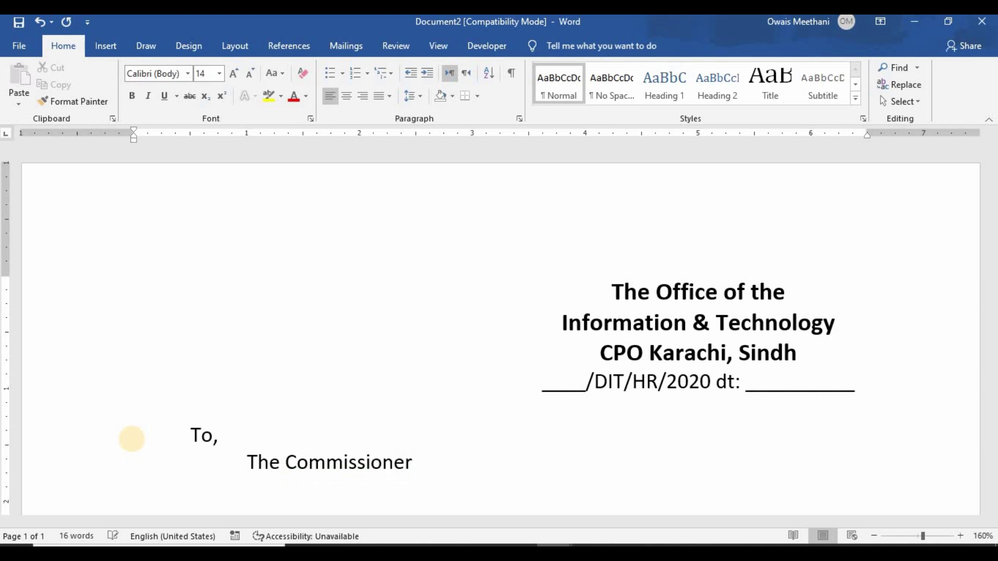
pyautogui.write('of Karachi')
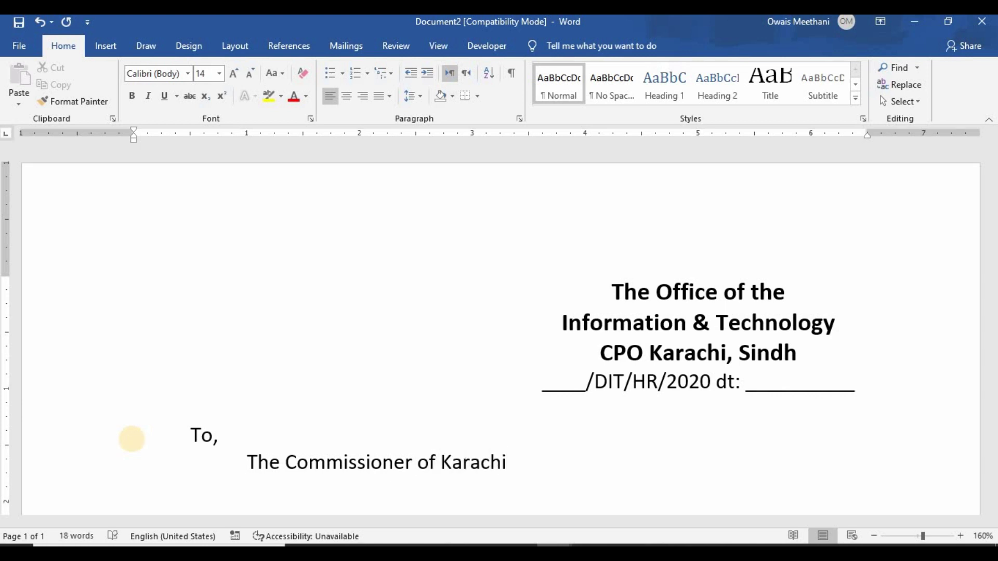
# - End the recipient line with a comma and add "Karachi." two tab stops in, on the line beneath it
pyautogui.write(',')
pyautogui.press('Return')
pyautogui.press('Tab')
pyautogui.press('Tab')
pyautogui.write('Karach')
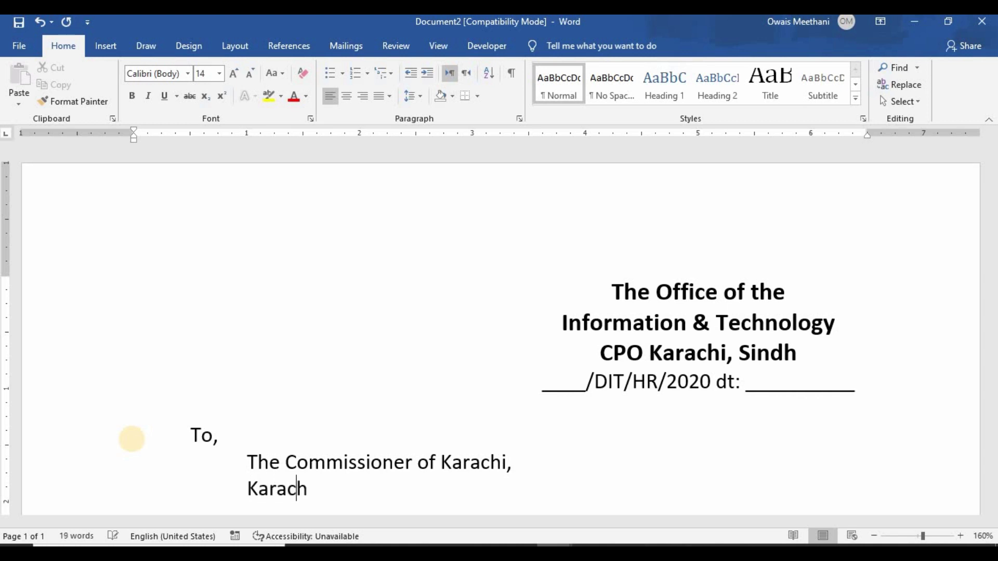
pyautogui.write('i.')
# - Make the line "The Commissioner of Karachi," bold
pyautogui.press('Home')
pyautogui.hotkey('shift', 'Down')
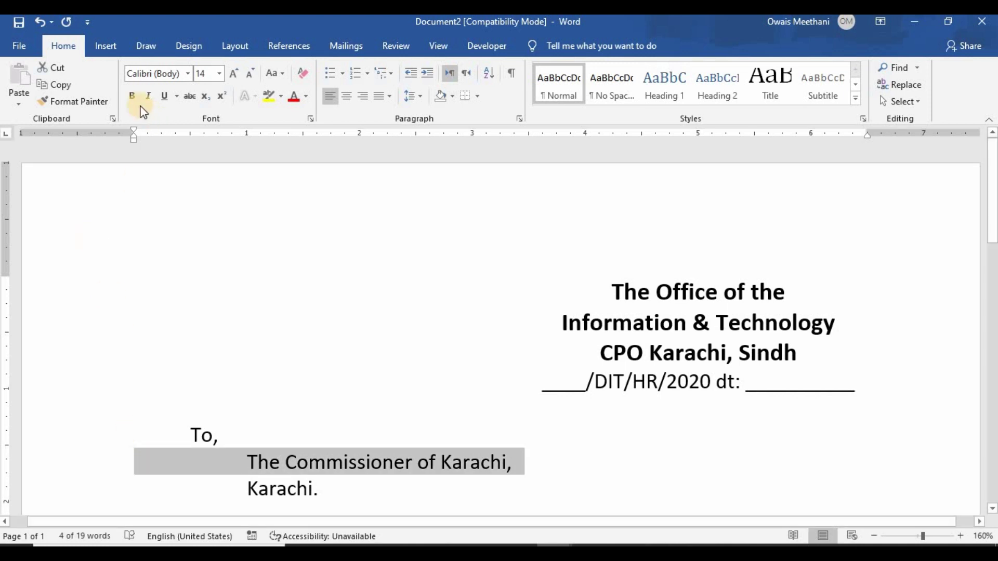
pyautogui.click(132, 96)
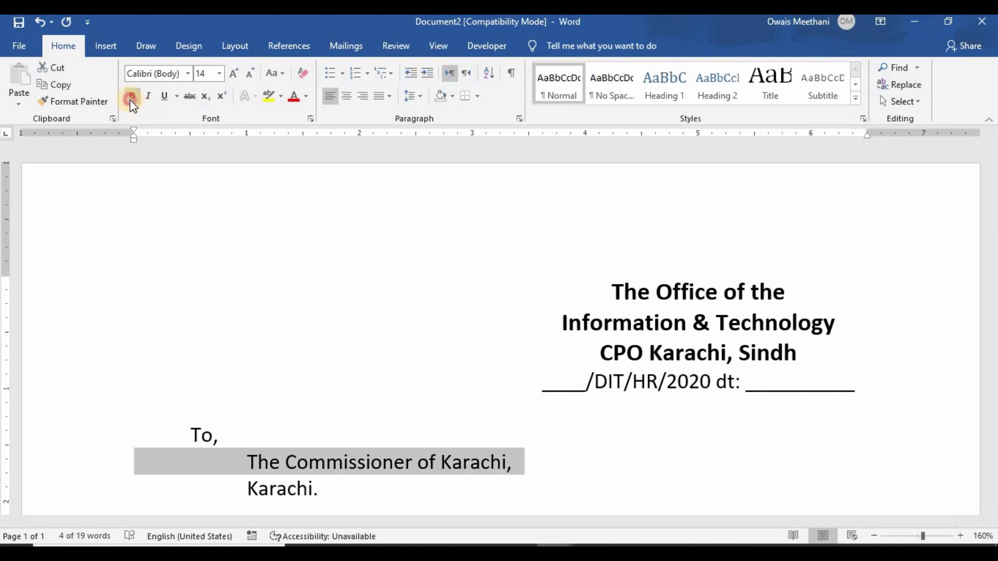
# - Leave a blank line below "Karachi." and write "Subject:" at the left margin
pyautogui.click(331, 488)
pyautogui.press('Return')
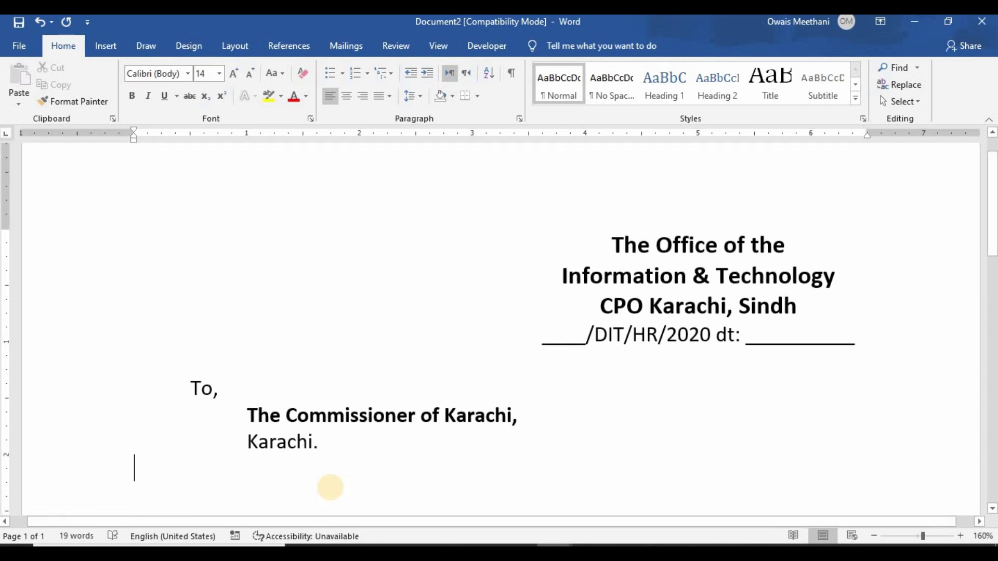
pyautogui.press('Return')
pyautogui.write('S')
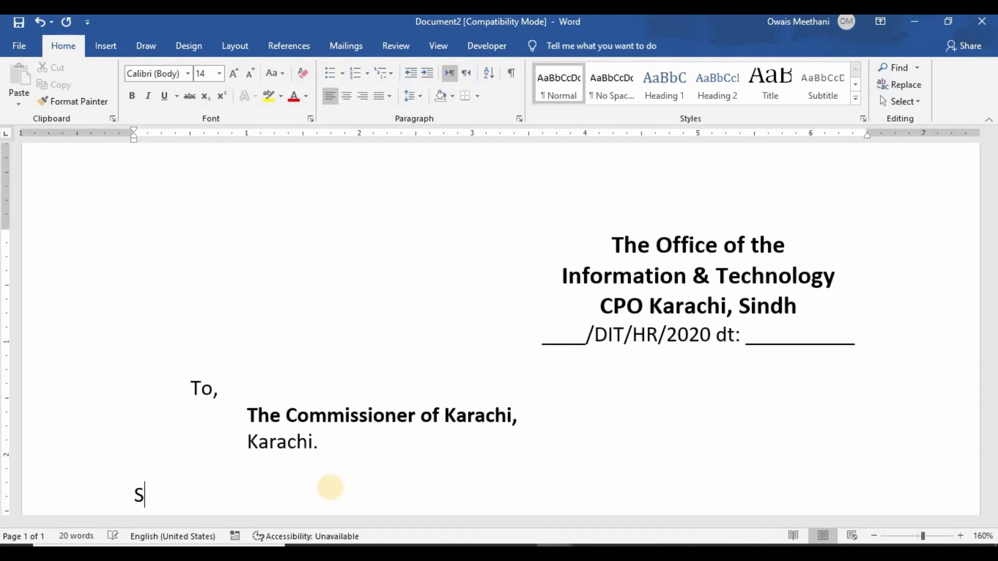
pyautogui.write('ubjec')
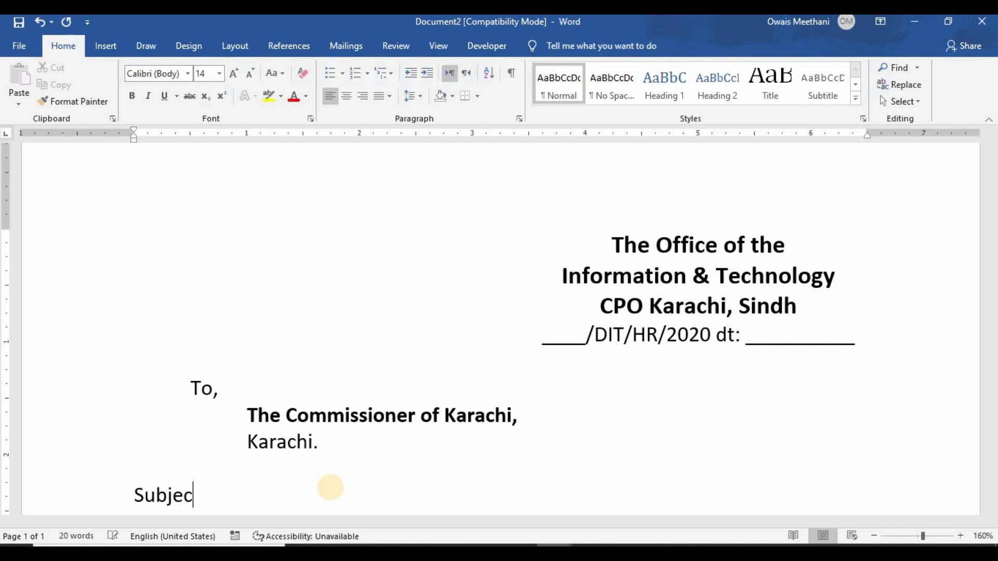
pyautogui.write('t:')
# - Make the word "Subject:" bold
pyautogui.press('Left')
pyautogui.press('Left')
pyautogui.press('Left')
pyautogui.press('Left')
pyautogui.press('Left')
pyautogui.press('Left')
pyautogui.press('Left')
pyautogui.press('Left')
pyautogui.hotkey('shift', 'End')
pyautogui.click(134, 89)
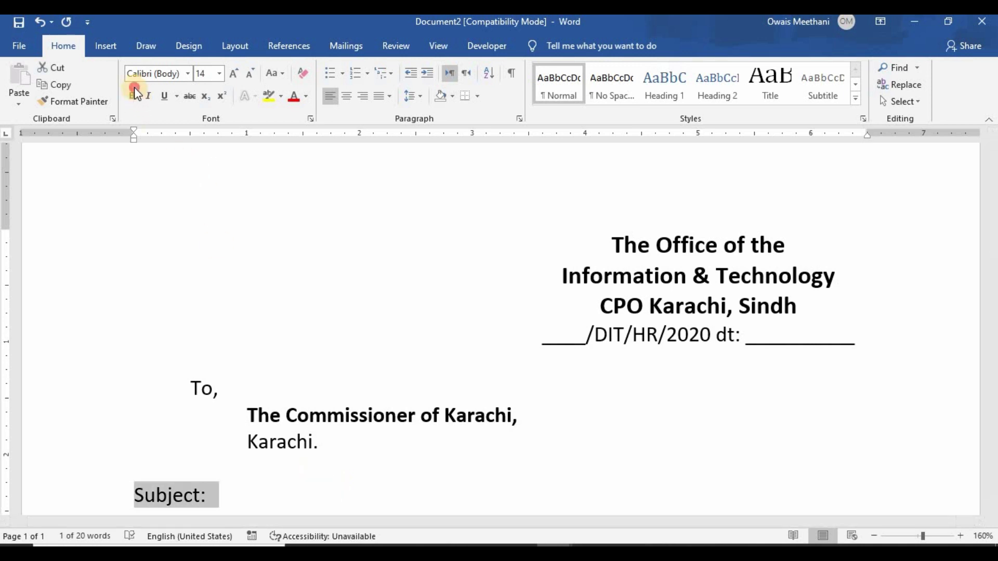
pyautogui.click(239, 491)
pyautogui.press('Up')
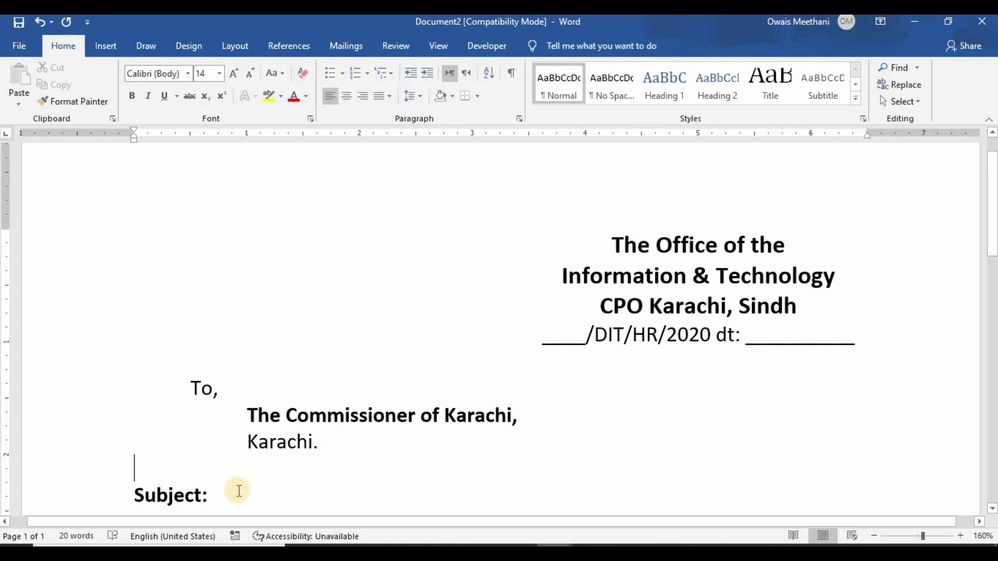
pyautogui.press('Up')
pyautogui.press('Up')
pyautogui.press('Up')
pyautogui.press('Right')
pyautogui.press('Right')
pyautogui.press('Down')
pyautogui.press('Down')
pyautogui.press('Down')
pyautogui.press('Down')
# - One tab stop after "Subject:", write the bold text "Test for the Junior Clerk"
pyautogui.press('End')
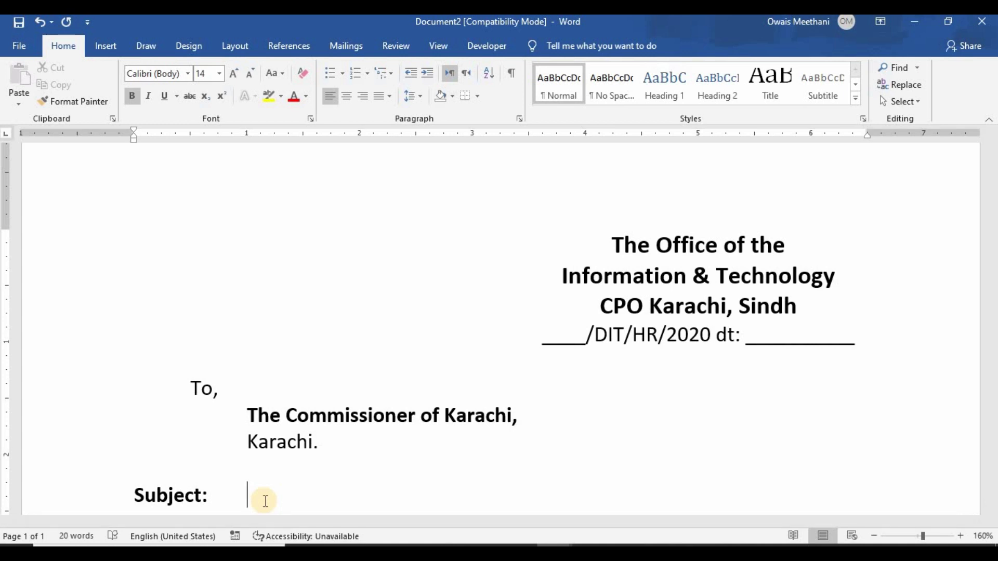
pyautogui.write('Test fot')
pyautogui.press('BackSpace')
pyautogui.write('r ')
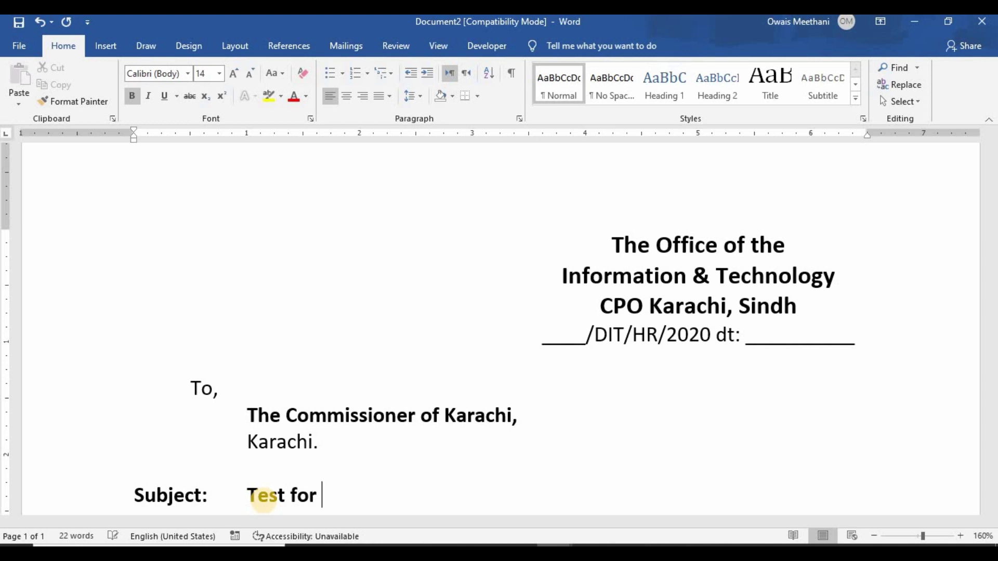
pyautogui.write('the Junior Clerk')
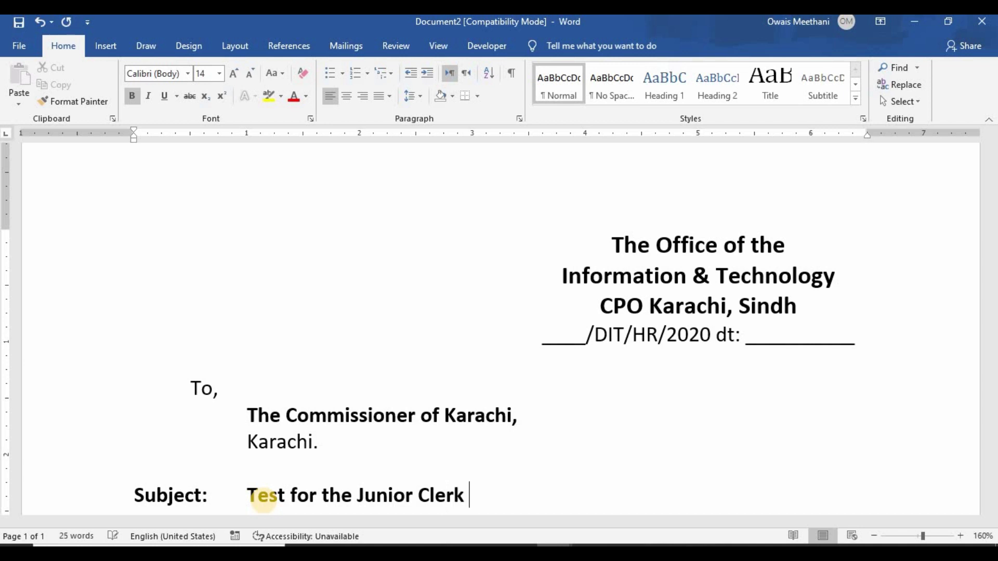
# - Complete the subject line by adding "against Deceased Quota" after "Junior Clerk"
pyautogui.write(' in')
pyautogui.press('BackSpace')
pyautogui.press('BackSpace')
pyautogui.press('BackSpace')
pyautogui.write('against Dece')
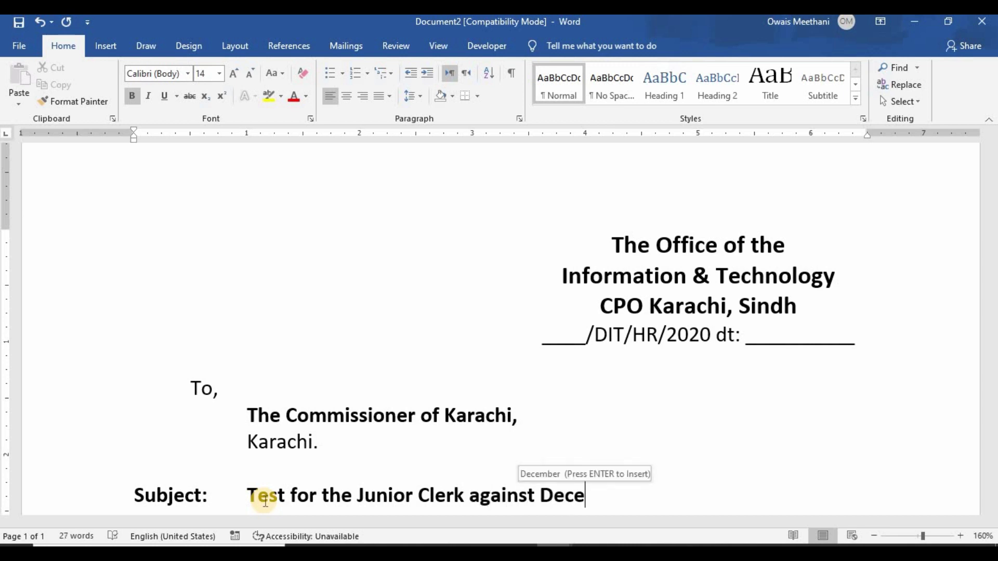
pyautogui.write('se')
pyautogui.press('BackSpace')
pyautogui.press('BackSpace')
pyautogui.write('a')
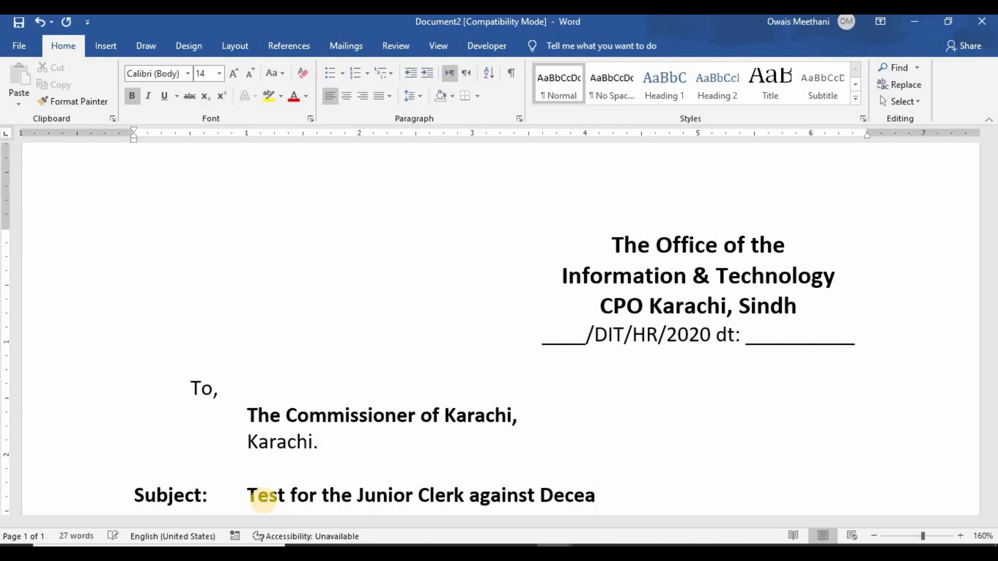
pyautogui.write('sed Q')
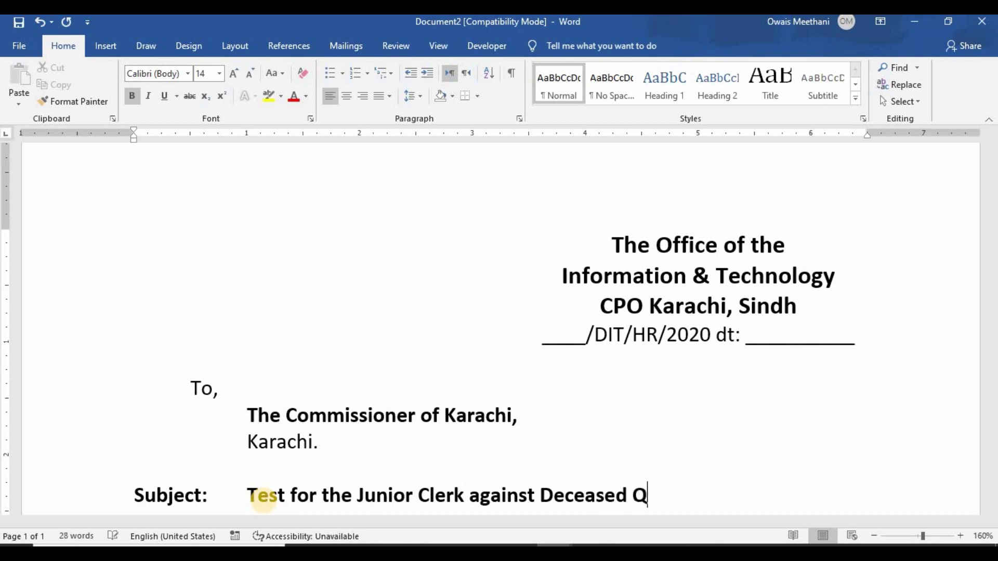
pyautogui.write('uota')
# - Convert the subject text after "Subject:" to UPPERCASE and underline it, leaving out the "Subject:" label
pyautogui.hotkey('shift', 'Home')
pyautogui.hotkey('shift', 'Right')
pyautogui.hotkey('shift', 'Right')
pyautogui.hotkey('shift', 'Right')
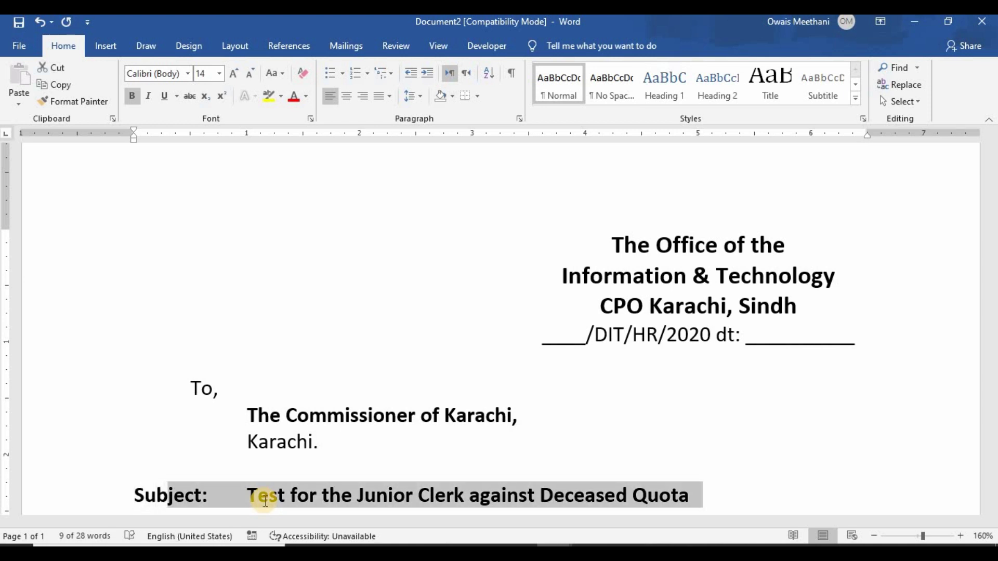
pyautogui.hotkey('shift', 'Right')
pyautogui.hotkey('shift', 'Right')
pyautogui.hotkey('shift', 'Right')
pyautogui.hotkey('shift', 'Right')
pyautogui.hotkey('shift', 'Right')
pyautogui.hotkey('shift', 'Right')
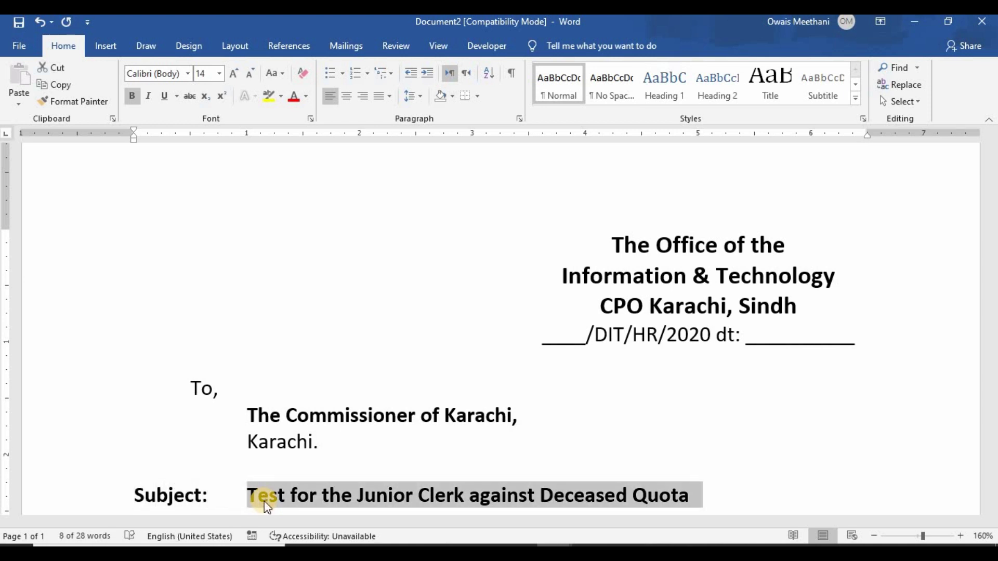
pyautogui.click(278, 73)
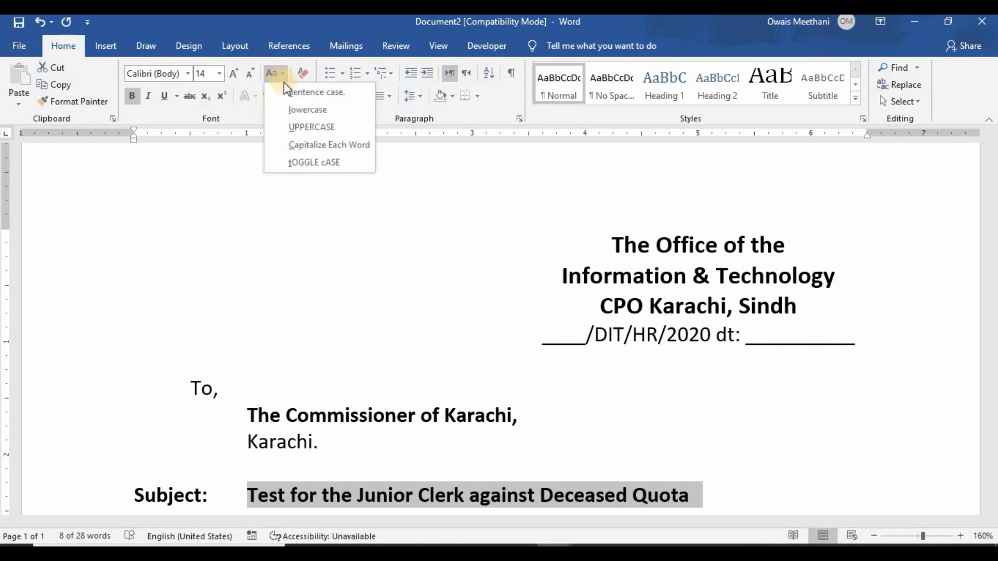
pyautogui.click(297, 128)
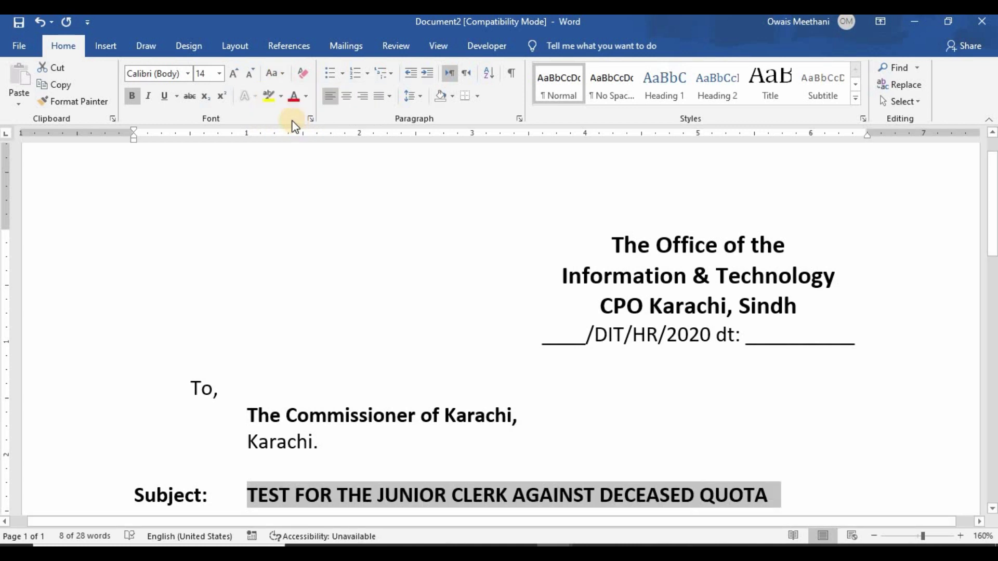
pyautogui.click(164, 96)
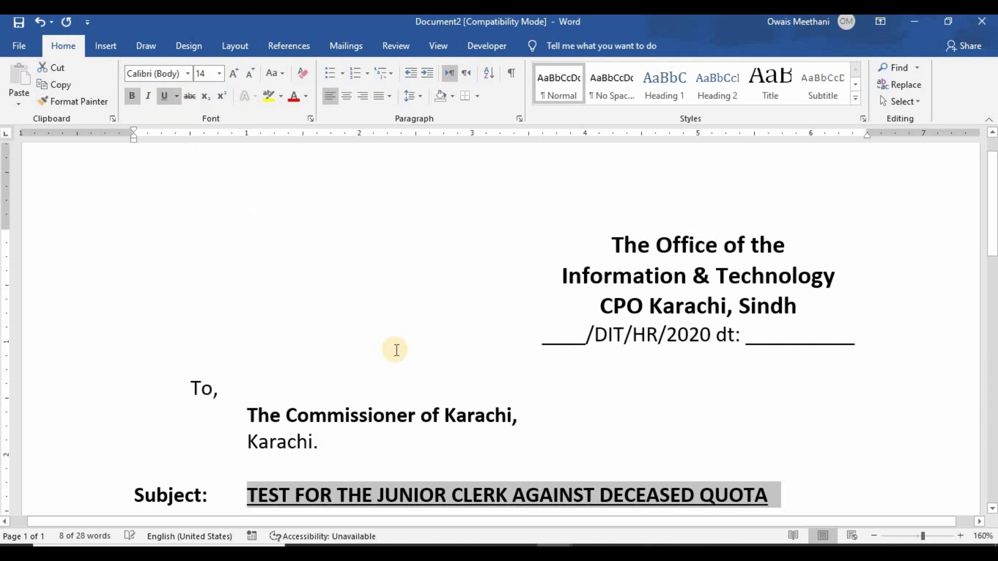
# - Leave one blank line below the subject and indent the new line by two tab stops
pyautogui.press('End')
pyautogui.press('Return')
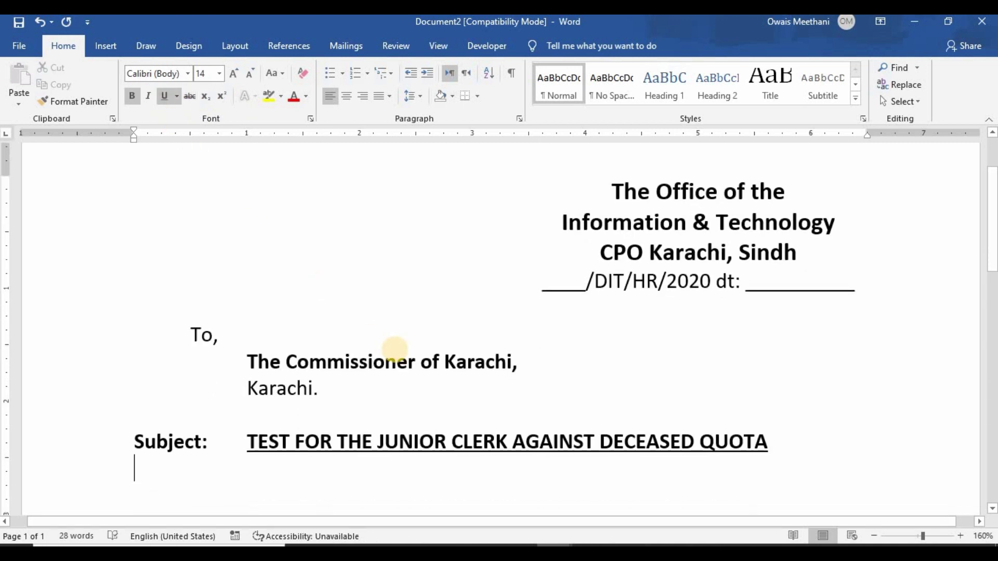
pyautogui.press('Return')
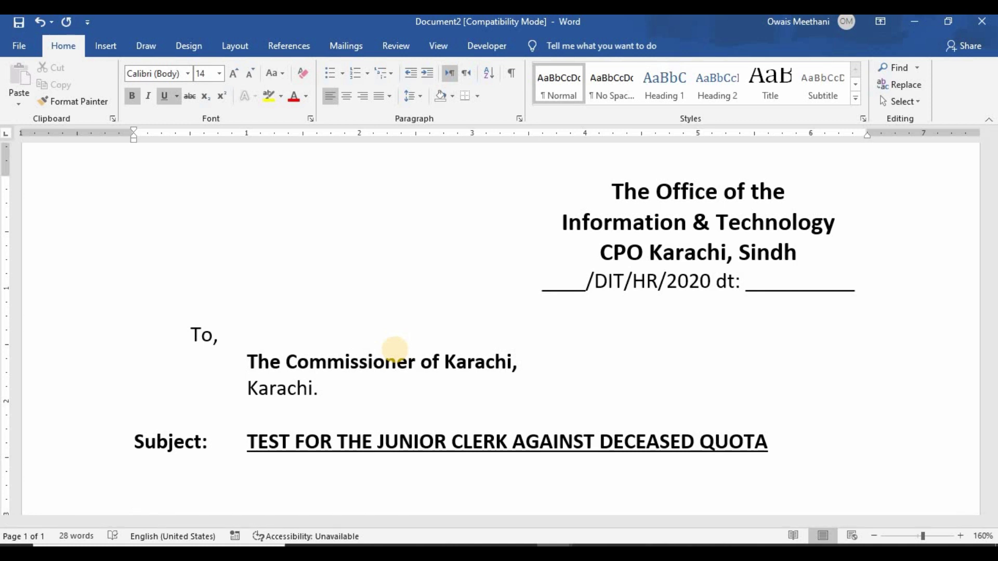
pyautogui.write('____________')
# - Remove the underline and bold from the new line's indentation, keeping the line start two tab stops in
pyautogui.hotkey('shift', 'Left')
pyautogui.hotkey('shift', 'Left')
pyautogui.hotkey('shift', 'Left')
pyautogui.hotkey('shift', 'Left')
pyautogui.hotkey('shift', 'Left')
pyautogui.hotkey('shift', 'Left')
pyautogui.hotkey('shift', 'Left')
pyautogui.hotkey('shift', 'Left')
pyautogui.hotkey('shift', 'Left')
pyautogui.hotkey('shift', 'Left')
pyautogui.hotkey('shift', 'Left')
pyautogui.hotkey('shift', 'Left')
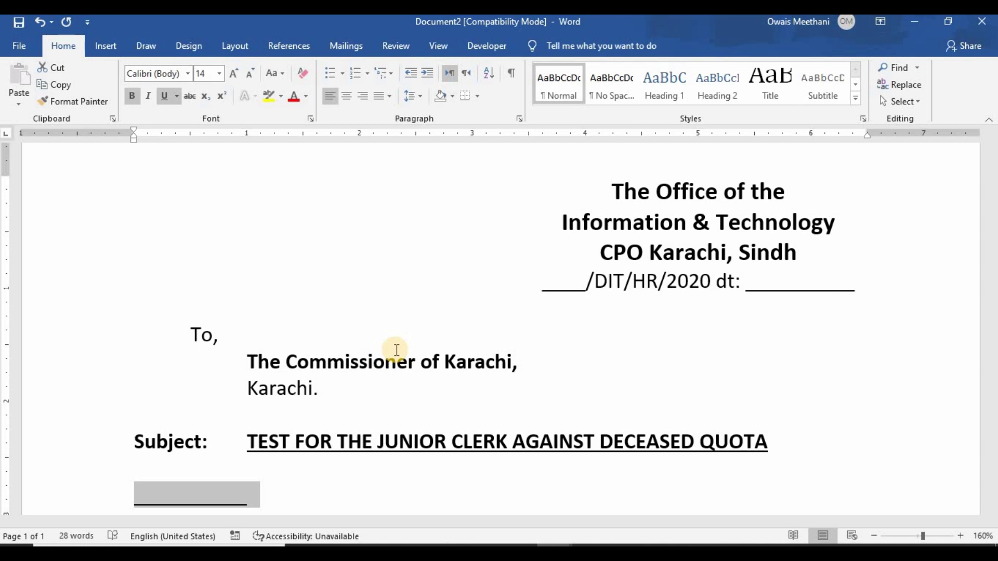
pyautogui.hotkey('ctrl', 'u')
pyautogui.hotkey('ctrl', 'b')
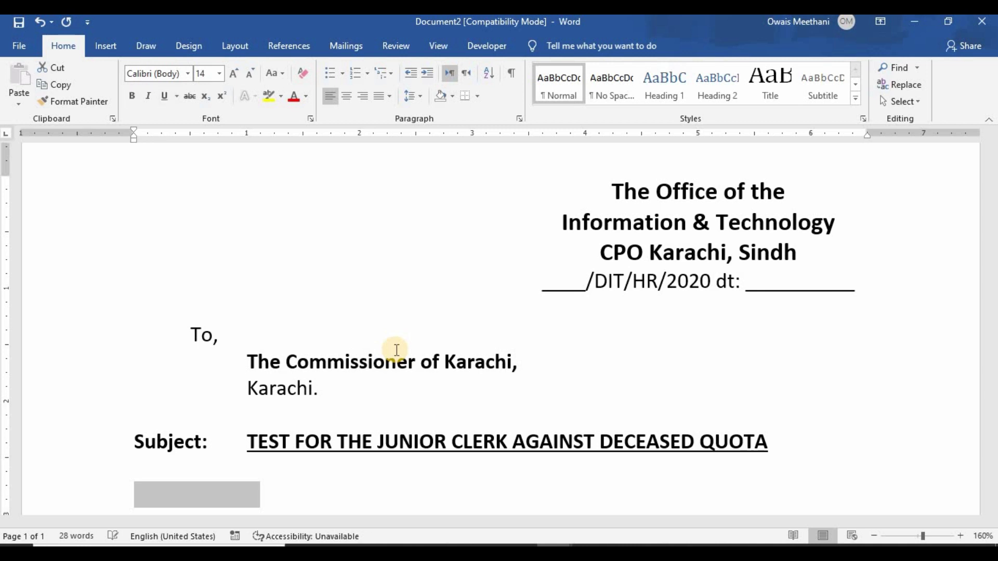
pyautogui.press('Tab')
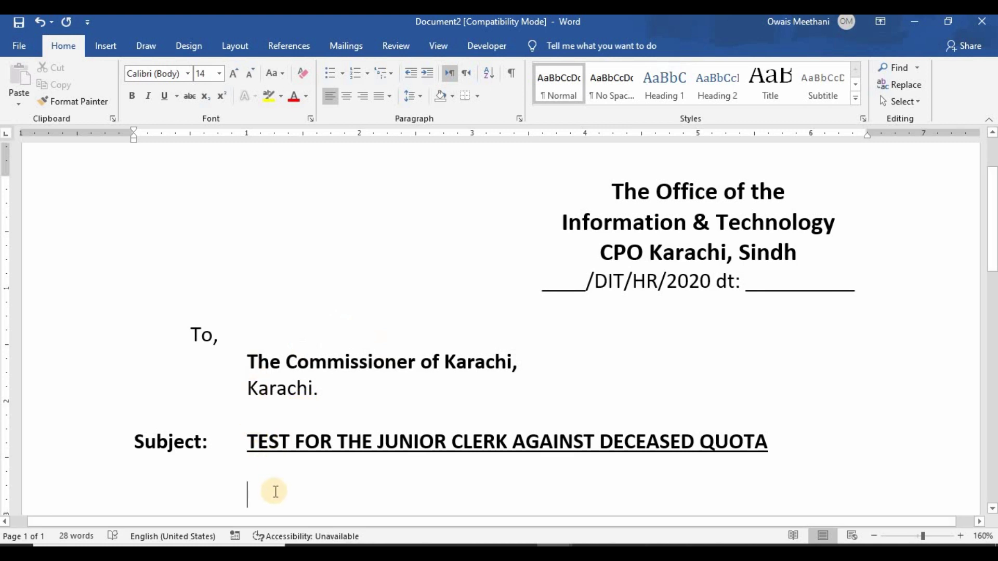
# - Begin the body paragraph with "Reference to the subject noted above"
pyautogui.write('Refe')
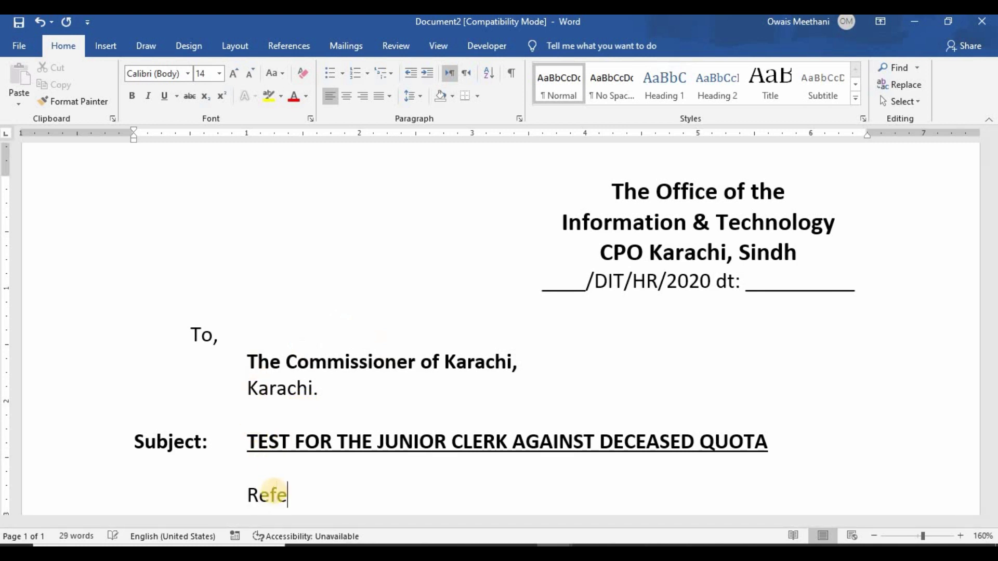
pyautogui.write('rence t')
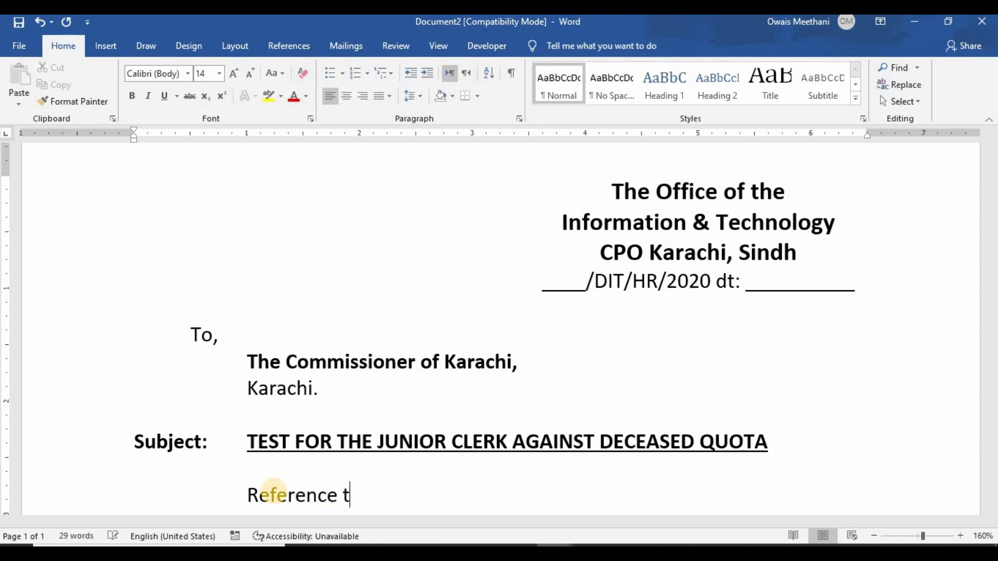
pyautogui.write('o the su')
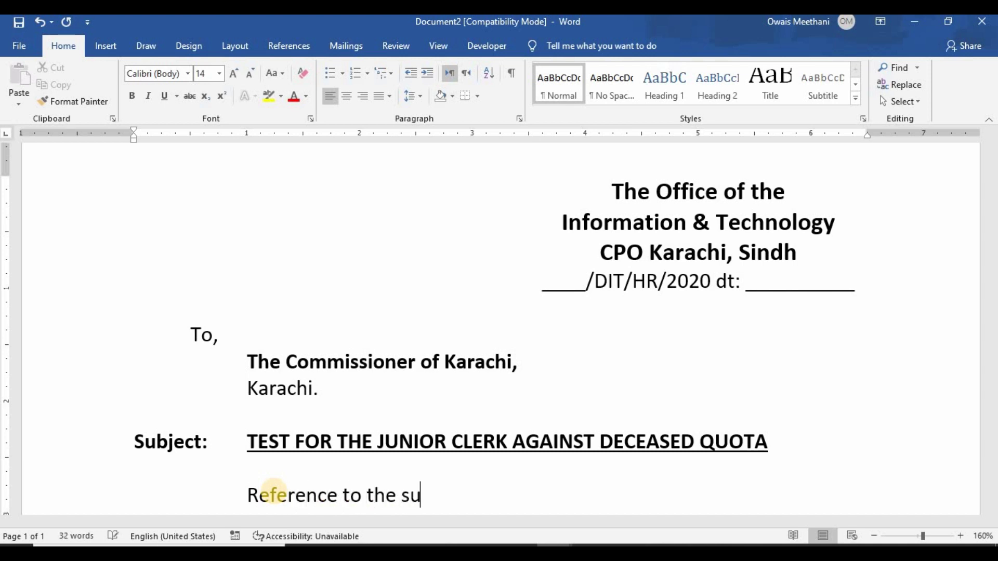
pyautogui.write('bject ')
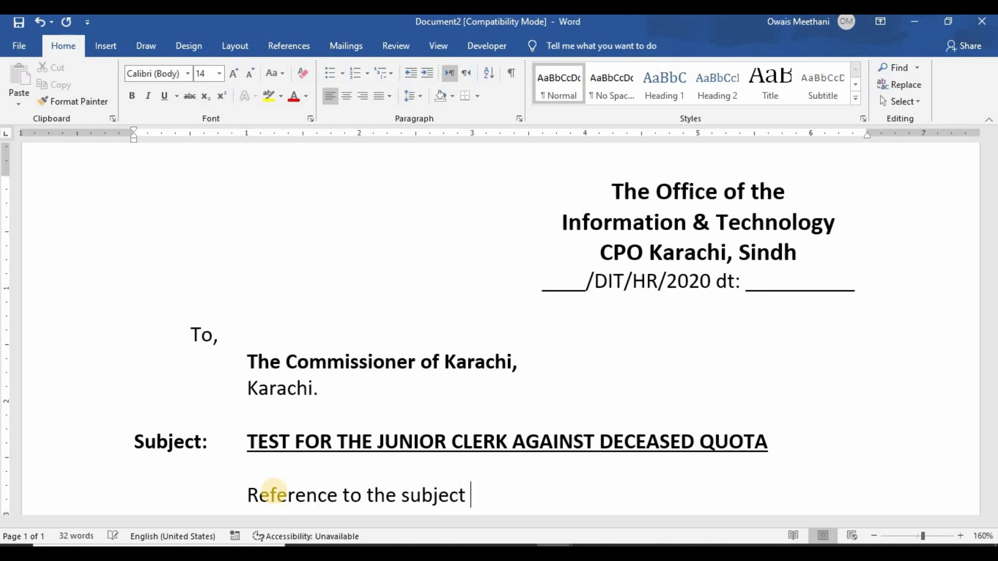
pyautogui.write('noted ')
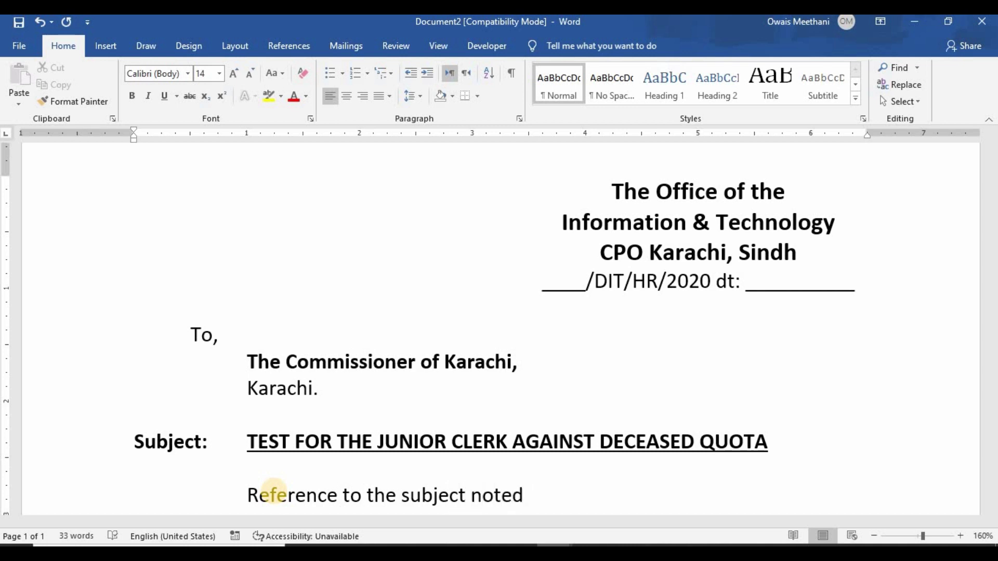
pyautogui.write('above ')
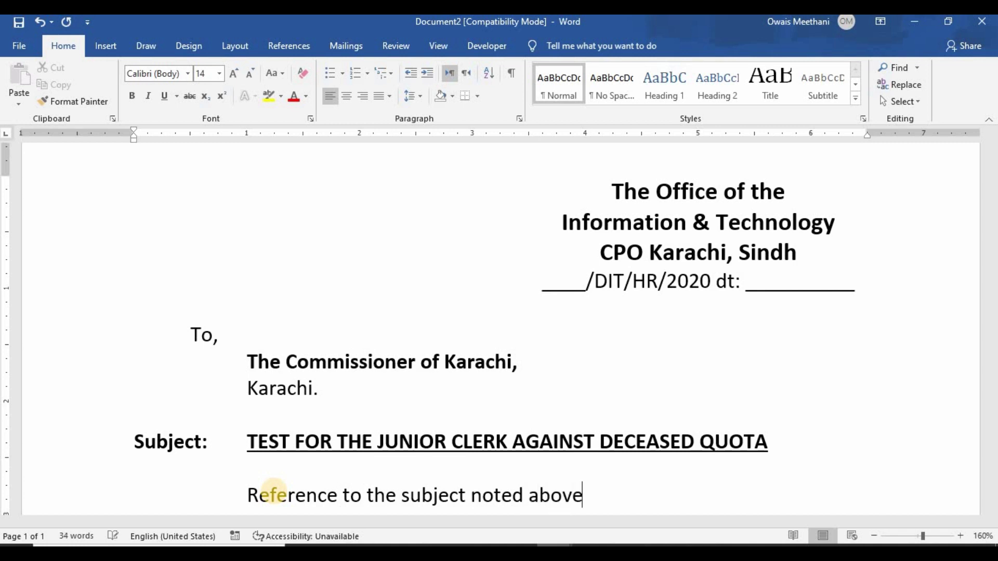
# - Continue the body sentence with "and your letter No. 1234/DD"
pyautogui.write('and your lette')
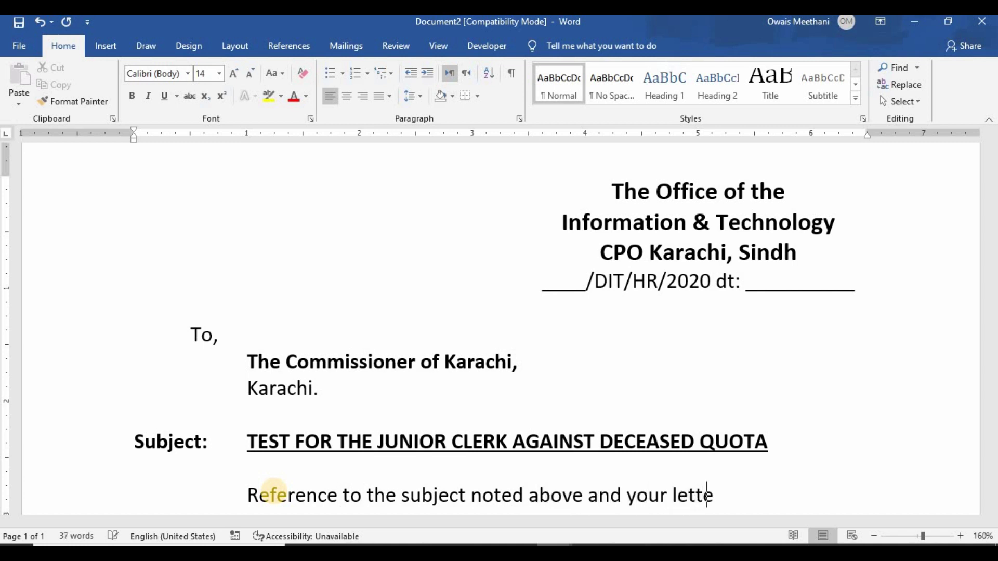
pyautogui.write('r No')
pyautogui.write('. 1234')
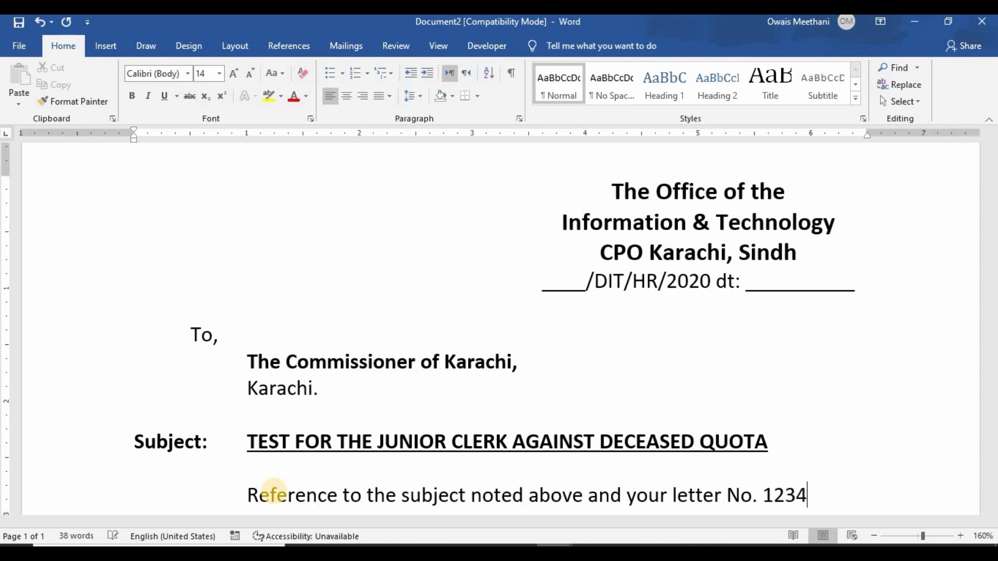
pyautogui.write('/DD')
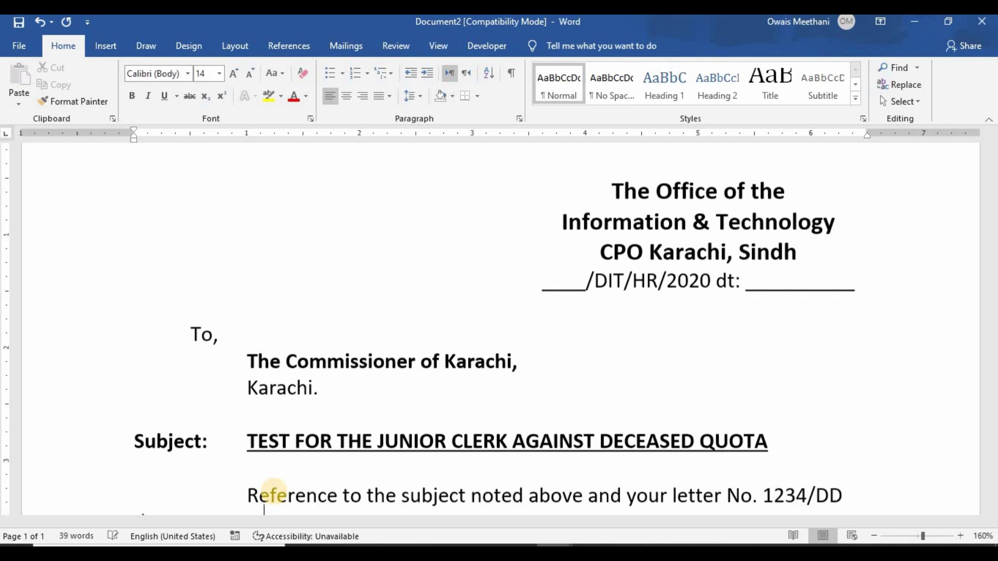
# - Finish the reference sentence with "dated 12-10-2020."
pyautogui.write(' dated')
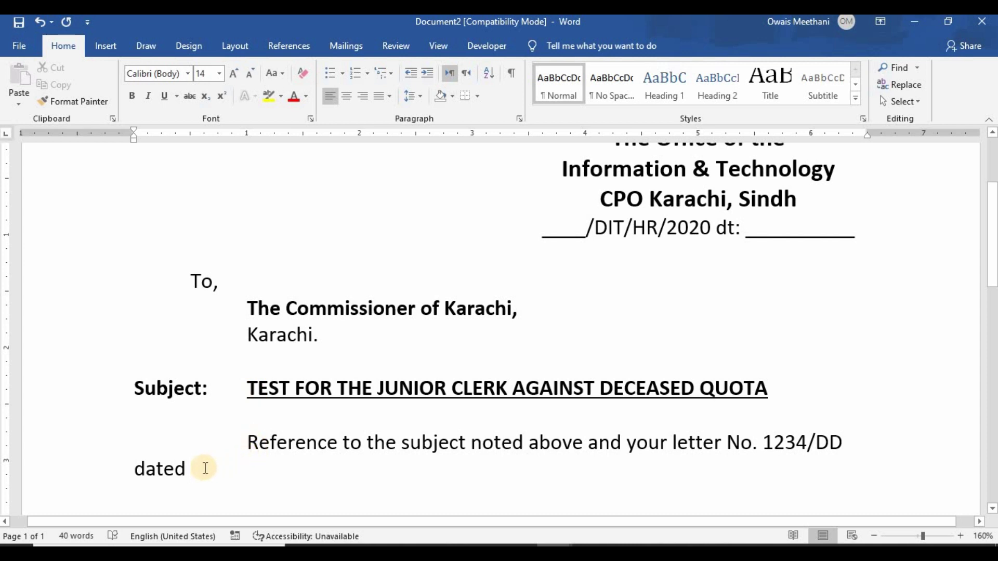
pyautogui.press('Left')
pyautogui.press('Left')
pyautogui.press('Left')
pyautogui.press('Left')
pyautogui.press('Right')
pyautogui.press('Right')
pyautogui.press('Right')
pyautogui.press('Right')
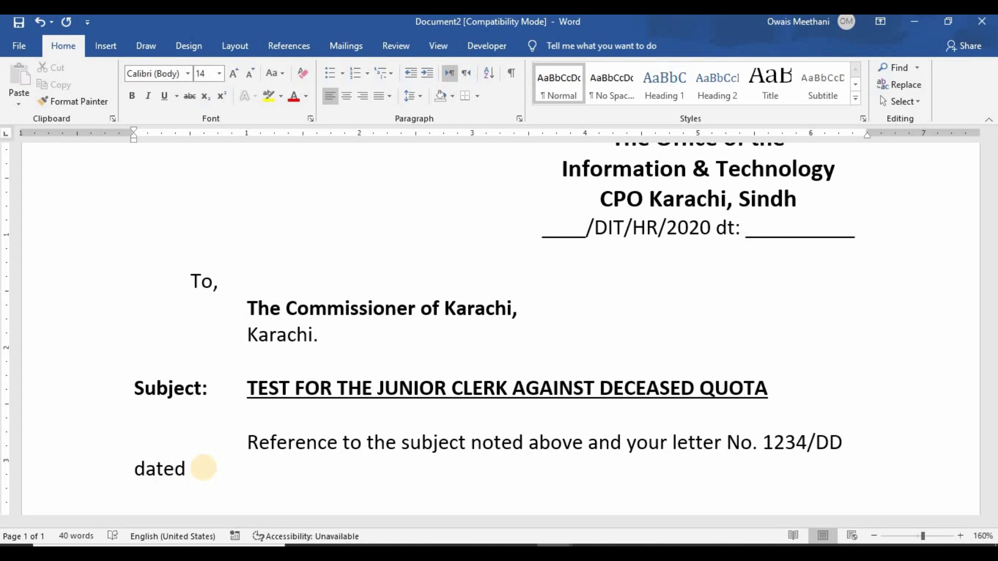
pyautogui.write('12-10-2020')
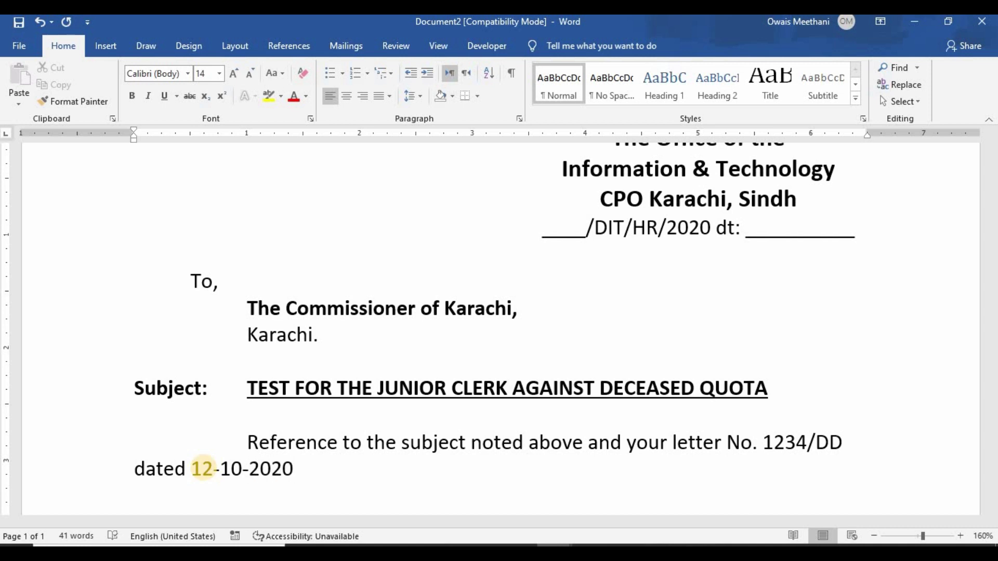
pyautogui.write('.')
# - Start a new body paragraph two tab stops in, reading "This is to inform you" followed by an underscore blank and a full stop
pyautogui.press('Return')
pyautogui.scroll(-1, 202, 468)
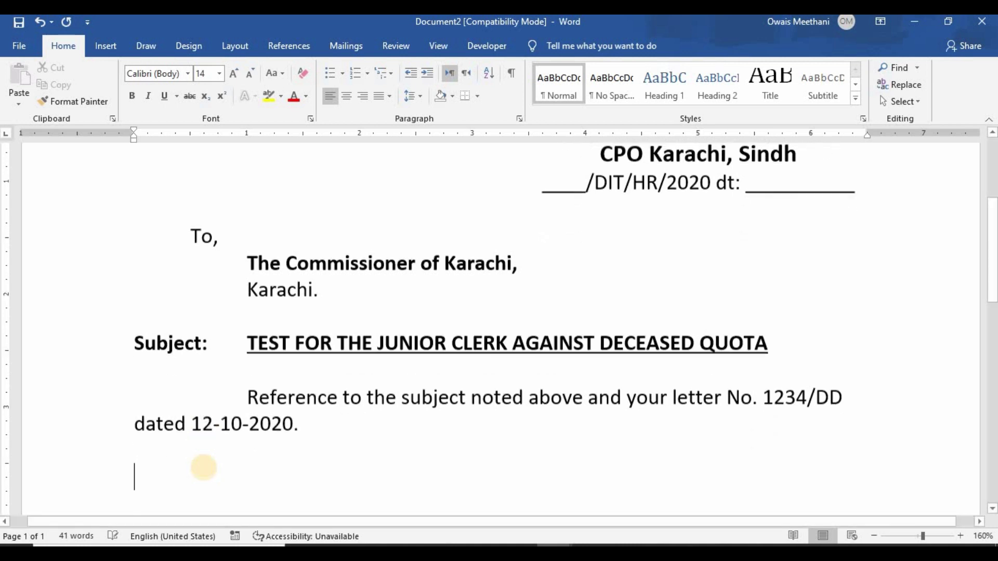
pyautogui.press('Tab')
pyautogui.press('Tab')
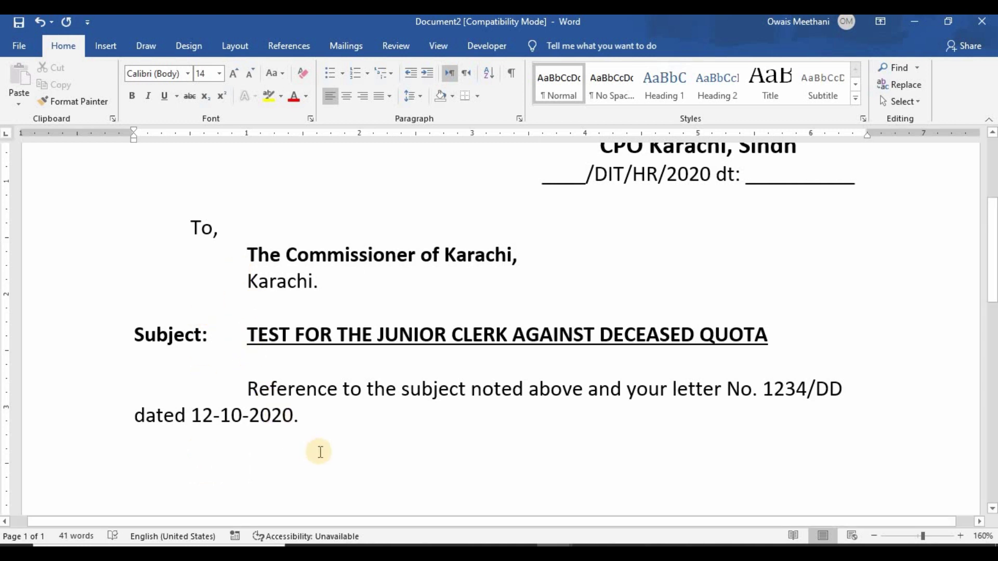
pyautogui.write('This is t')
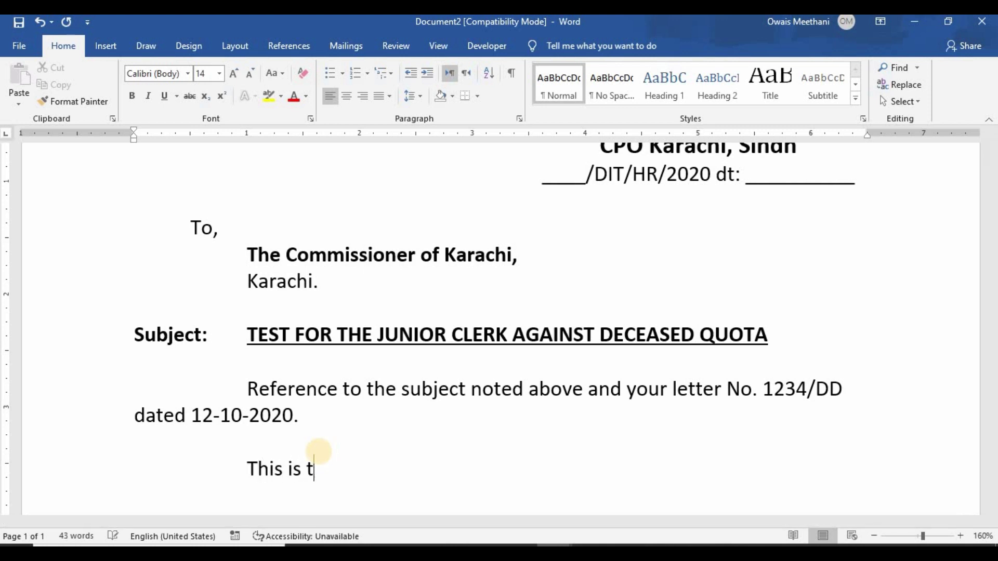
pyautogui.write('o inform y')
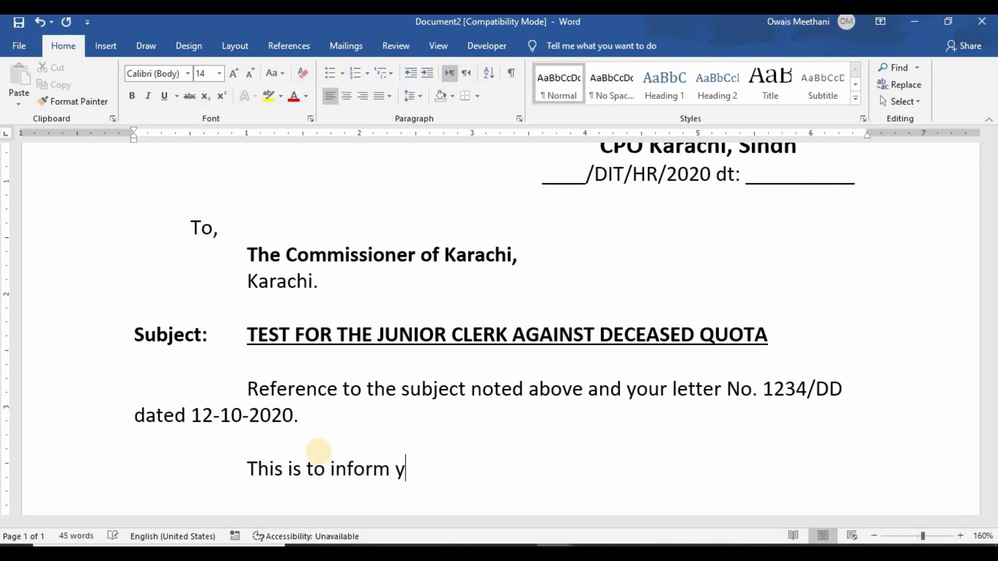
pyautogui.write('ou ____________________________')
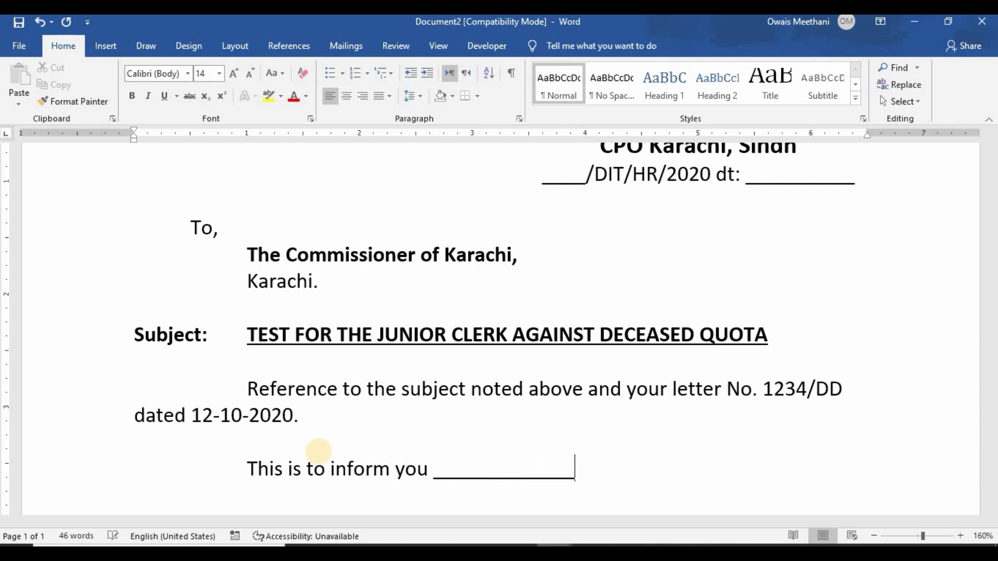
pyautogui.write('__.')
# - Leave blank space below the body and add the signature block "(XYZ, ABC)" with "Director CPO" on the line beneath
pyautogui.press('Return')
pyautogui.press('Return')
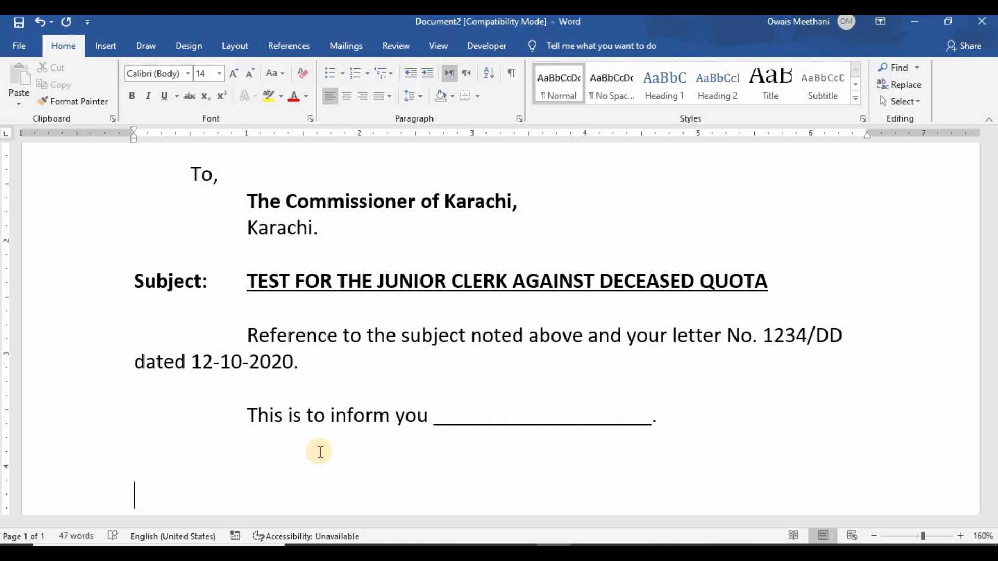
pyautogui.write('(XYZ &')
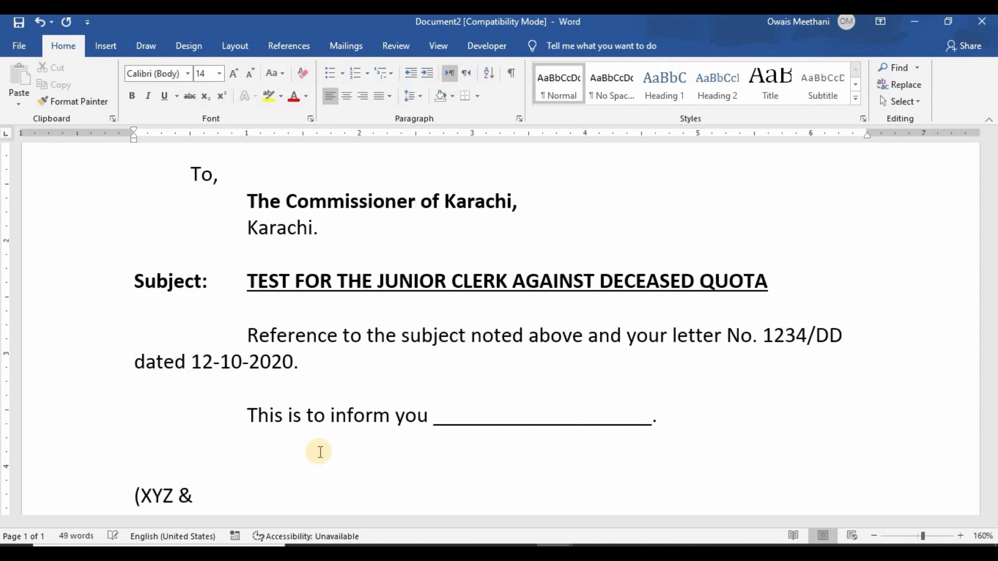
pyautogui.press('BackSpace')
pyautogui.press('BackSpace')
pyautogui.write(', ABC)')
pyautogui.hotkey('shift', 'Left')
pyautogui.hotkey('shift', 'Left')
pyautogui.hotkey('shift', 'Left')
pyautogui.hotkey('shift', 'Left')
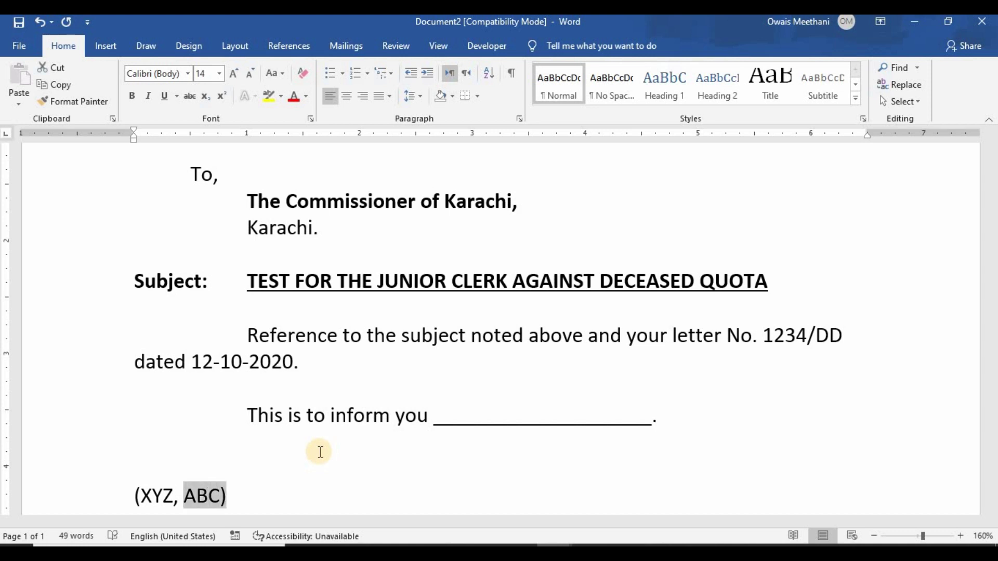
pyautogui.press('Right')
pyautogui.press('Return')
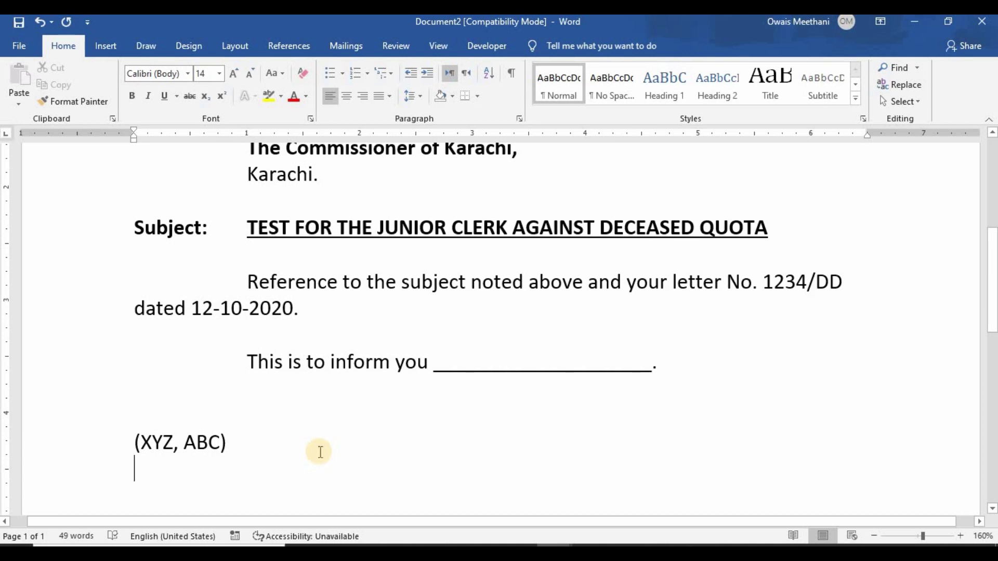
pyautogui.write('Director CPO')
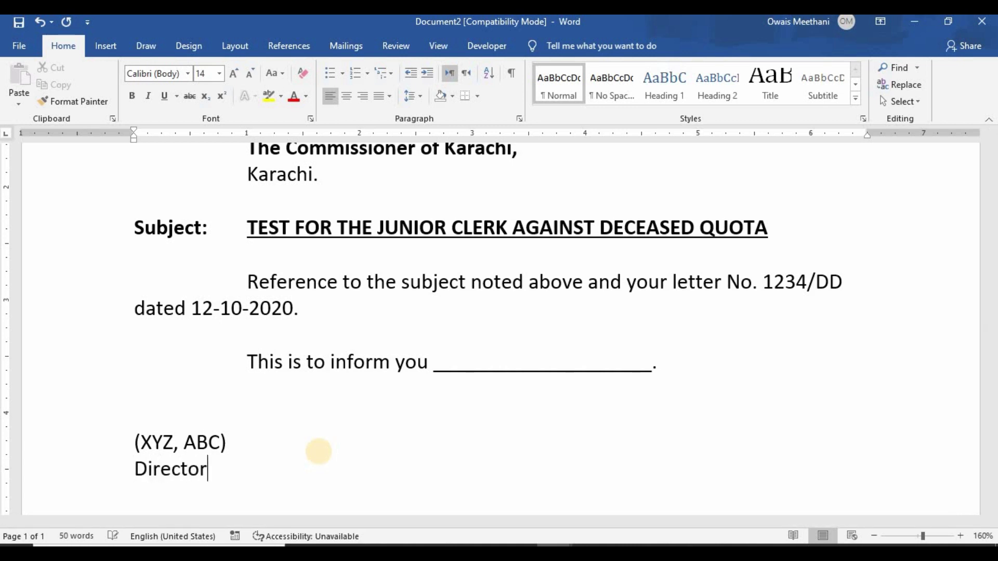
# - Center the two signature lines, "(XYZ, ABC)" and "Director CPO"
pyautogui.press('Left')
pyautogui.press('Right')
pyautogui.hotkey('shift', 'Up')
pyautogui.hotkey('shift', 'Up')
pyautogui.hotkey('shift', 'Down')
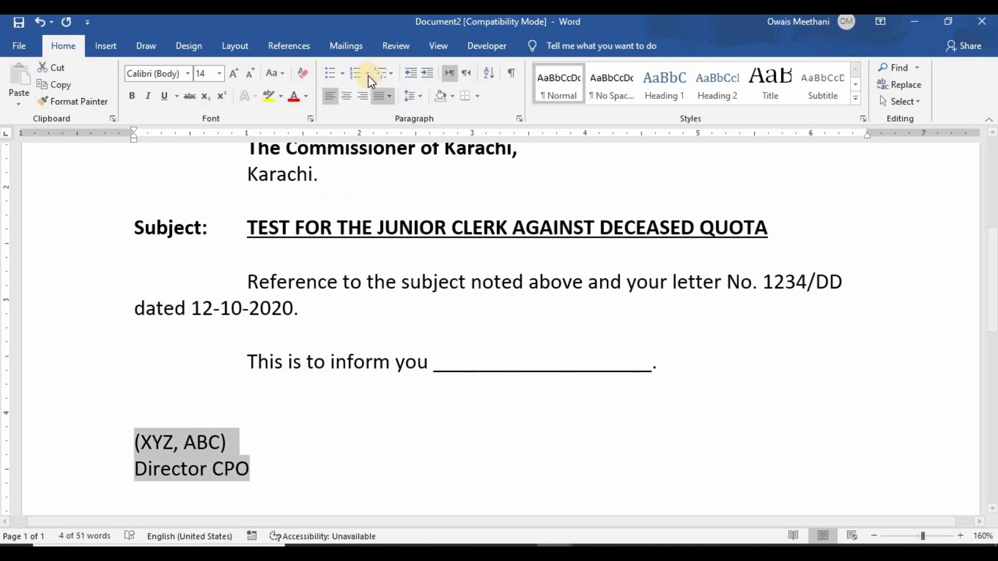
pyautogui.click(346, 95)
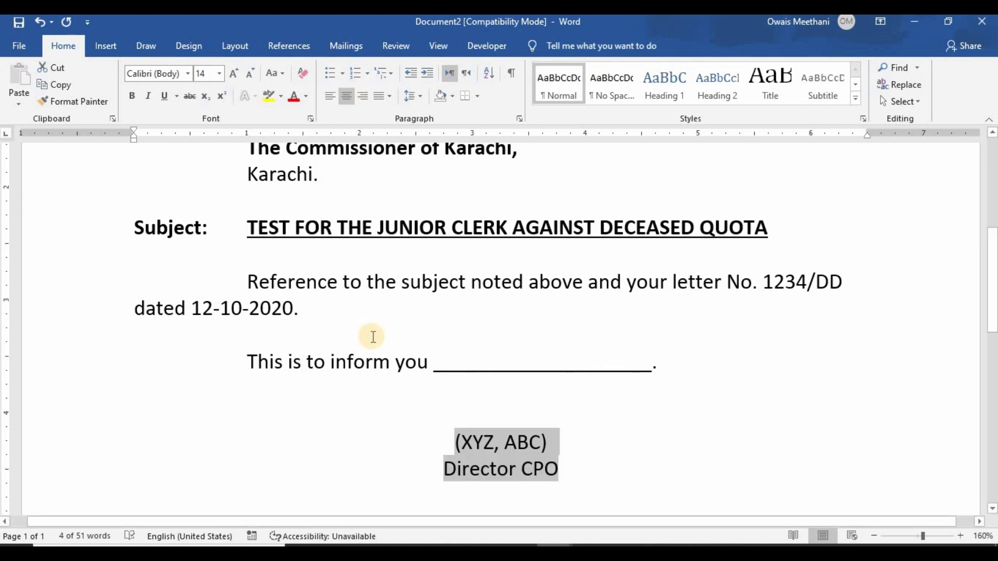
# - Increase the left indent of both signature lines to 5 inches so the block sits near the right margin
pyautogui.press('Tab')
pyautogui.press('Tab')
pyautogui.press('Tab')
pyautogui.press('Tab')
pyautogui.press('Tab')
pyautogui.press('Tab')
pyautogui.press('Tab')
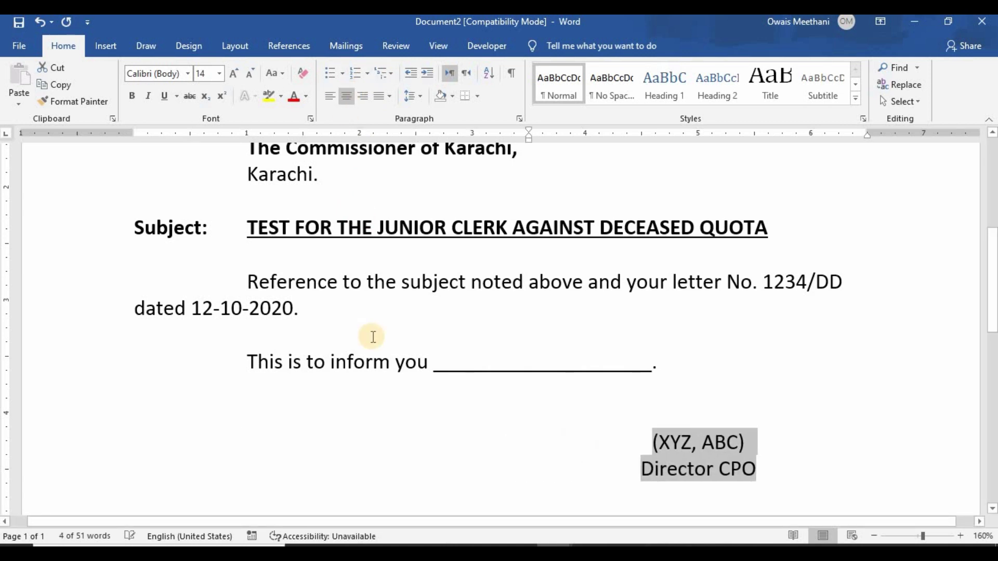
pyautogui.press('Tab')
pyautogui.press('Tab')
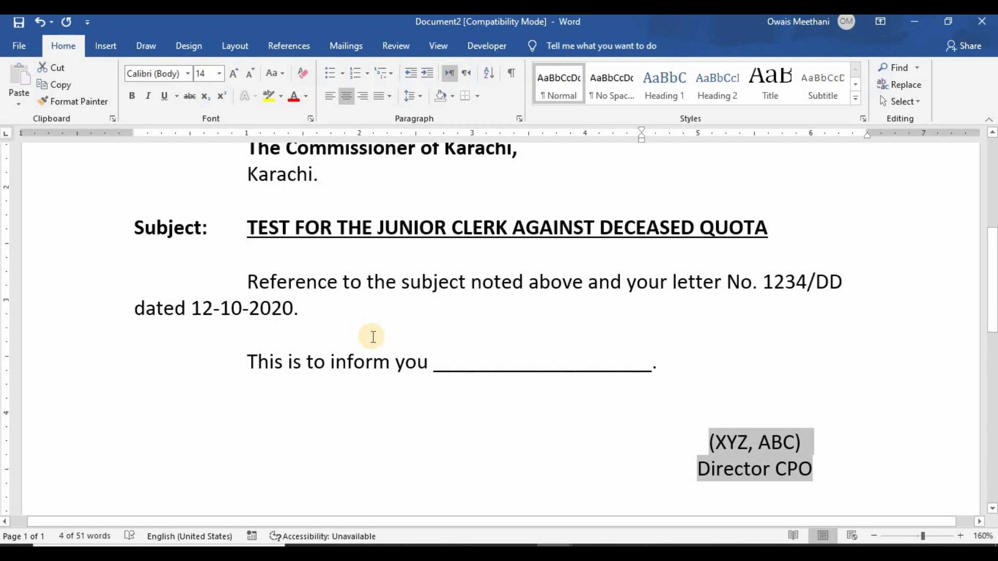
pyautogui.press('Tab')
# - Make the signatory line "(XYZ, ABC)" bold, leaving "Director CPO" in regular weight
pyautogui.press('Up')
pyautogui.press('Down')
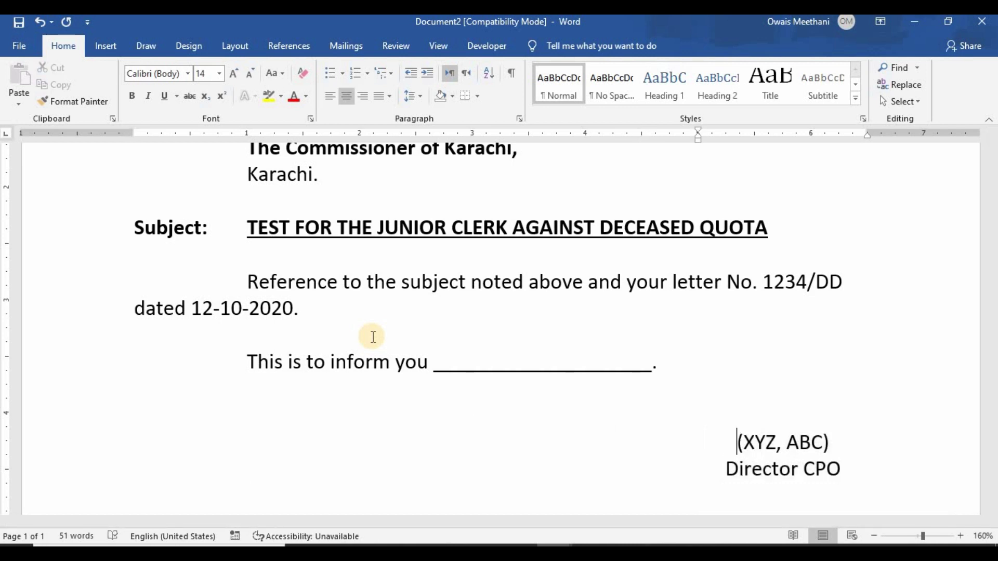
pyautogui.hotkey('shift', 'Down')
pyautogui.hotkey('shift', 'Right')
pyautogui.hotkey('shift', 'Left')
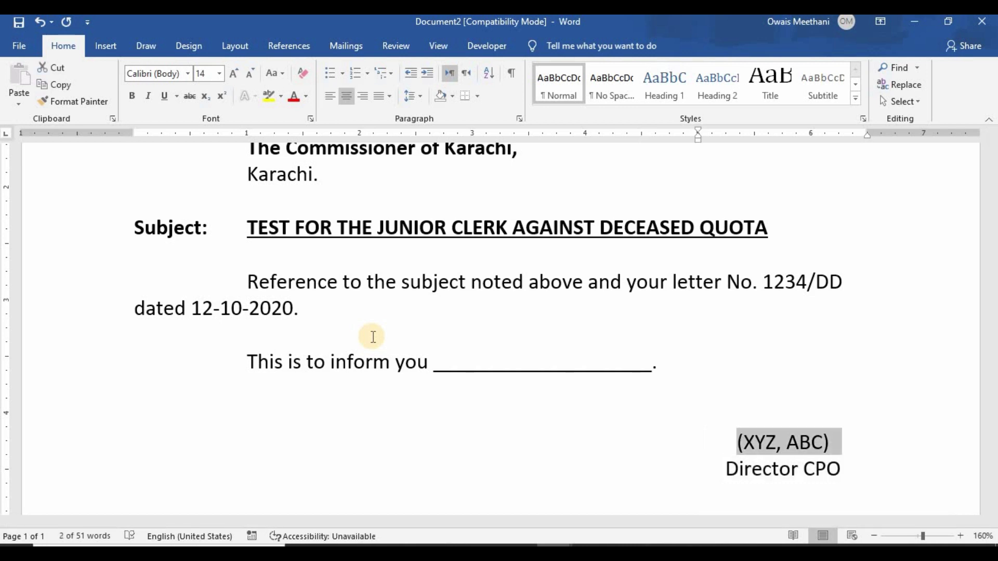
pyautogui.click(133, 101)
pyautogui.click(643, 462)
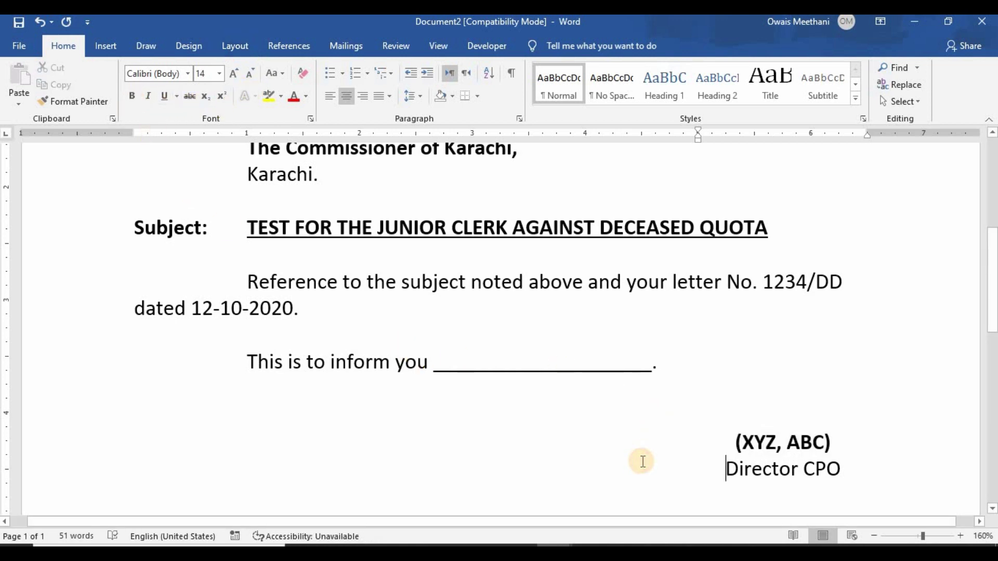
# - Set the line spacing of the two body paragraphs, from "Reference to the subject" through "This is to inform you", to 1.15
pyautogui.press('Up')
pyautogui.press('Up')
pyautogui.press('Up')
pyautogui.press('Up')
pyautogui.press('Up')
pyautogui.press('Up')
pyautogui.press('Up')
pyautogui.press('Up')
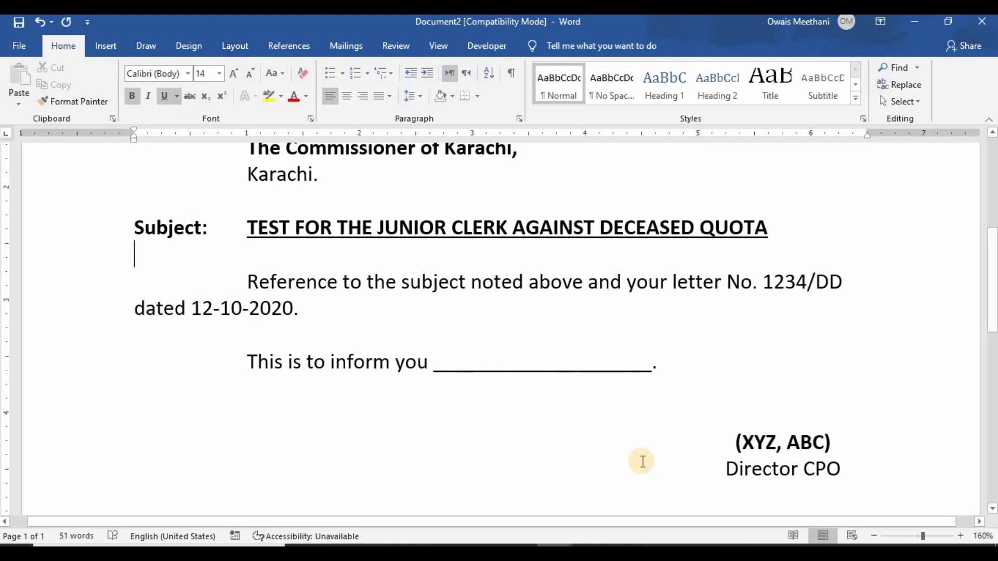
pyautogui.press('Down')
pyautogui.hotkey('shift', 'Down')
pyautogui.hotkey('shift', 'Down')
pyautogui.hotkey('shift', 'Down')
pyautogui.hotkey('shift', 'Down')
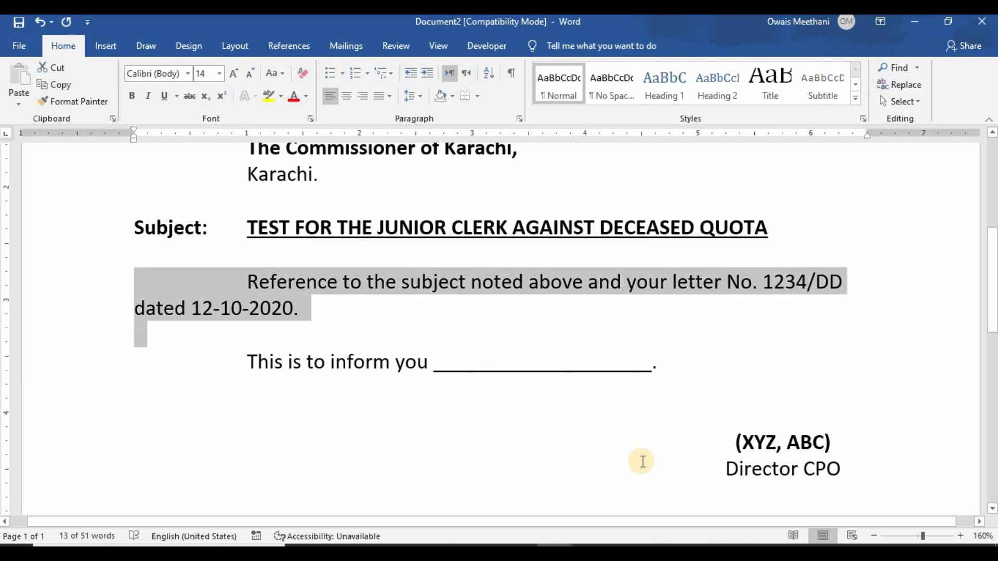
pyautogui.click(423, 98)
pyautogui.click(427, 130)
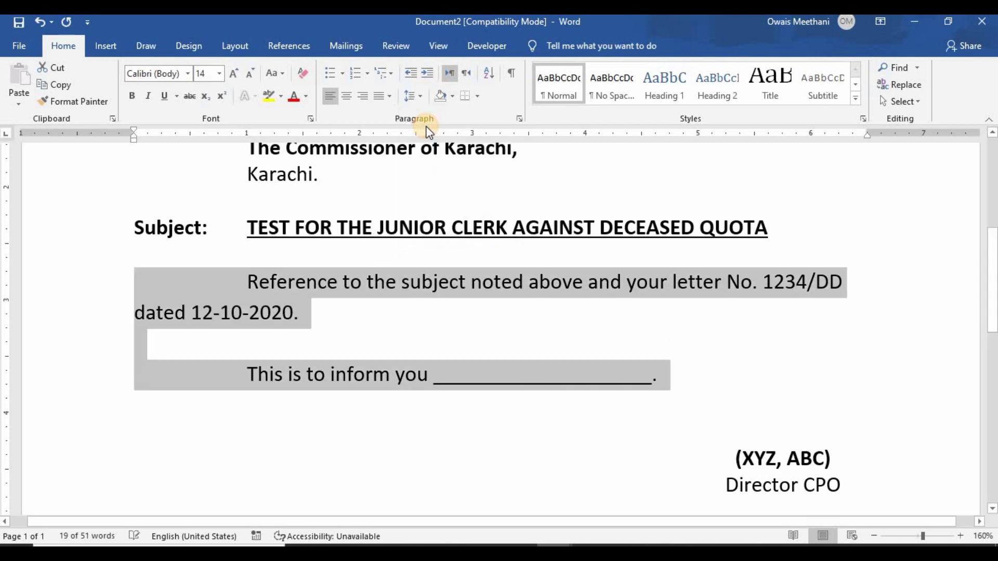
# - Add space after the selected body paragraphs and delete the empty line between them
pyautogui.click(423, 99)
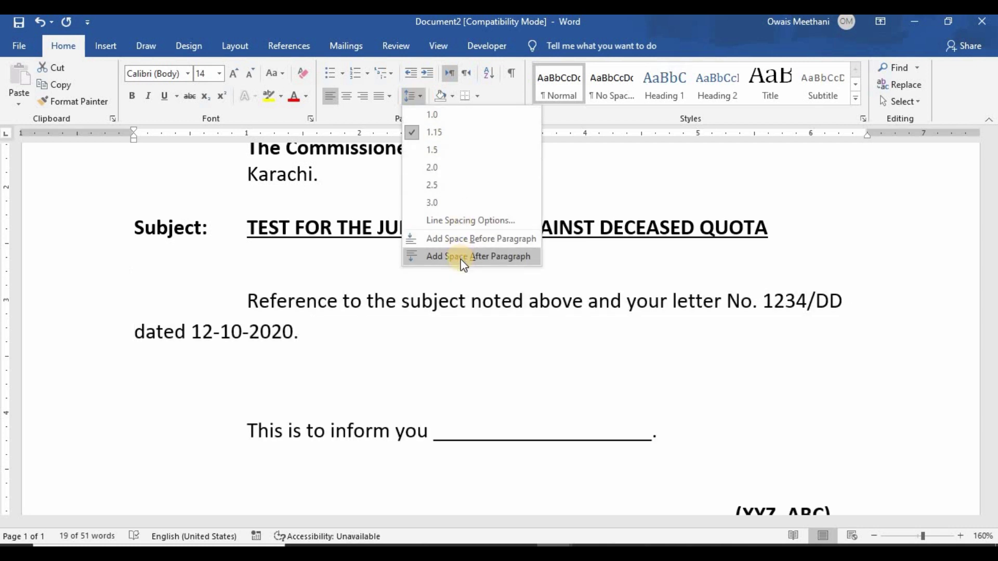
pyautogui.click(461, 257)
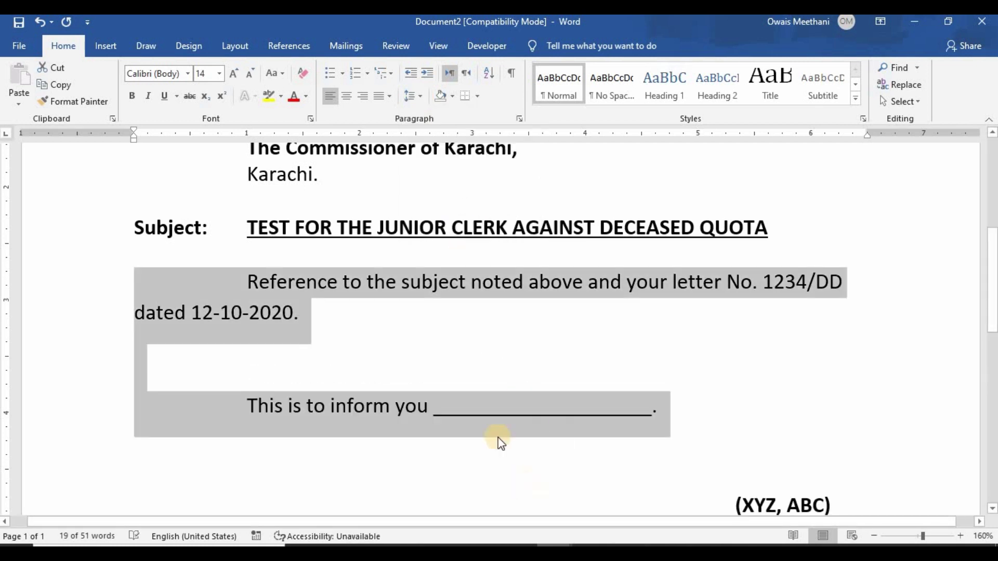
pyautogui.click(466, 387)
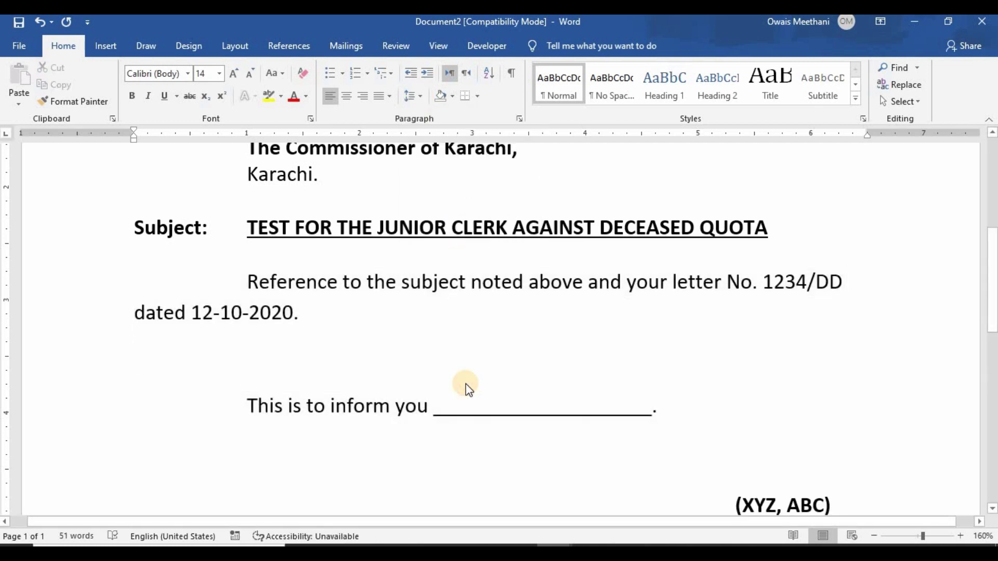
pyautogui.press('BackSpace')
# - Review the letter's layout from the office heading through the address, subject and body to the signature block
pyautogui.press('Down')
pyautogui.press('Down')
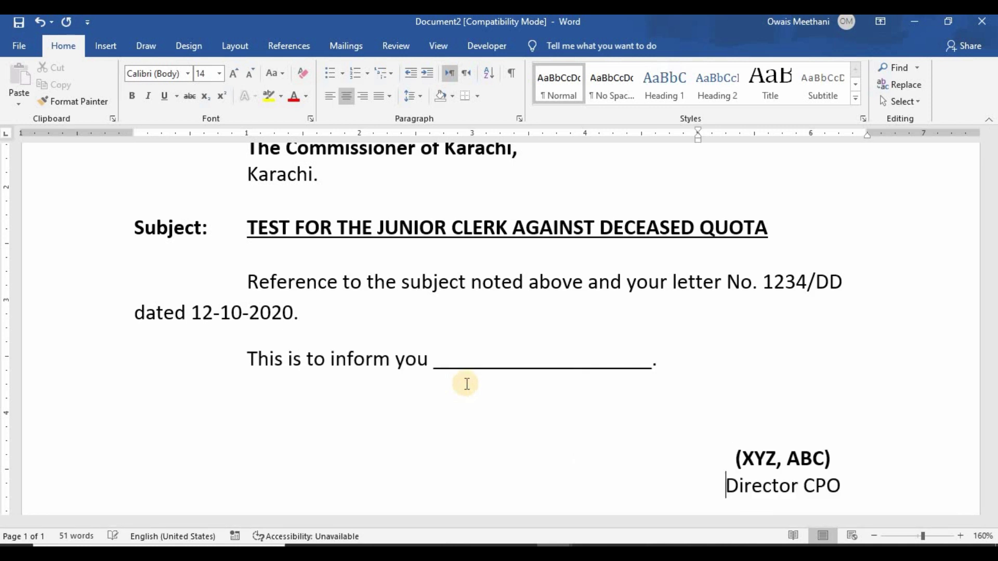
pyautogui.press('Up')
pyautogui.press('Up')
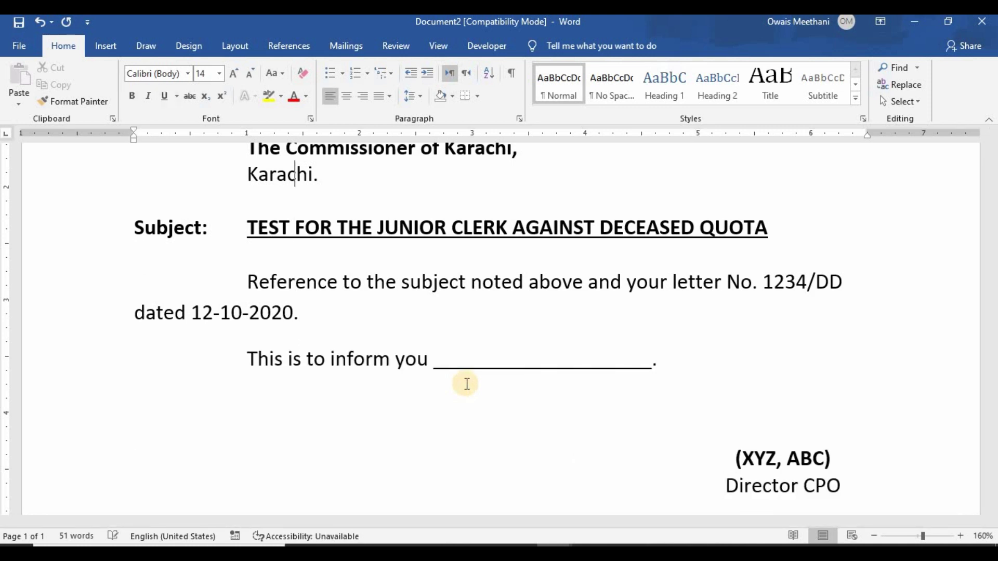
pyautogui.press('Up')
pyautogui.press('Up')
pyautogui.press('Up')
pyautogui.press('Up')
pyautogui.press('Up')
pyautogui.press('Up')
pyautogui.press('Up')
pyautogui.press('Up')
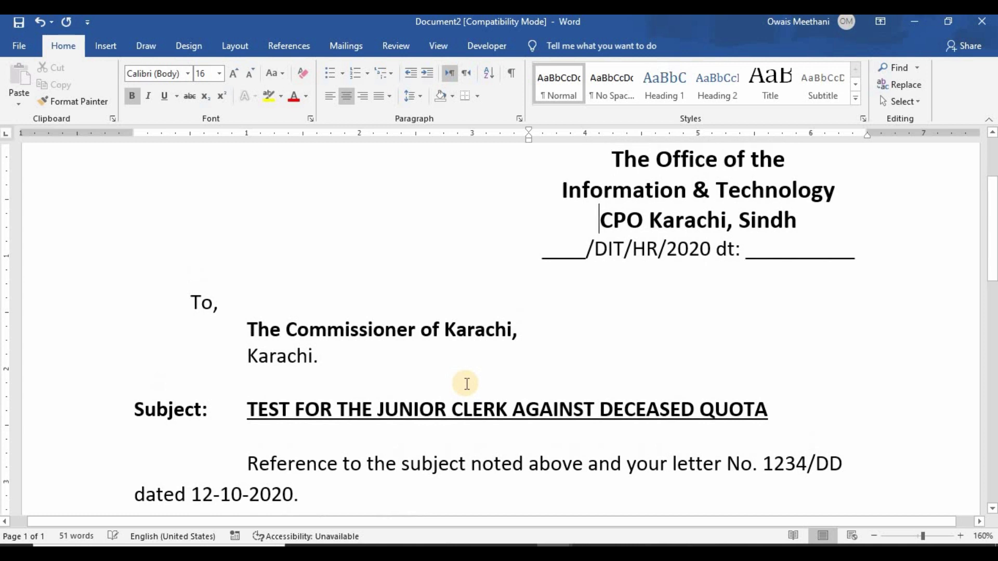
pyautogui.press('Down')
pyautogui.press('Down')
pyautogui.press('Down')
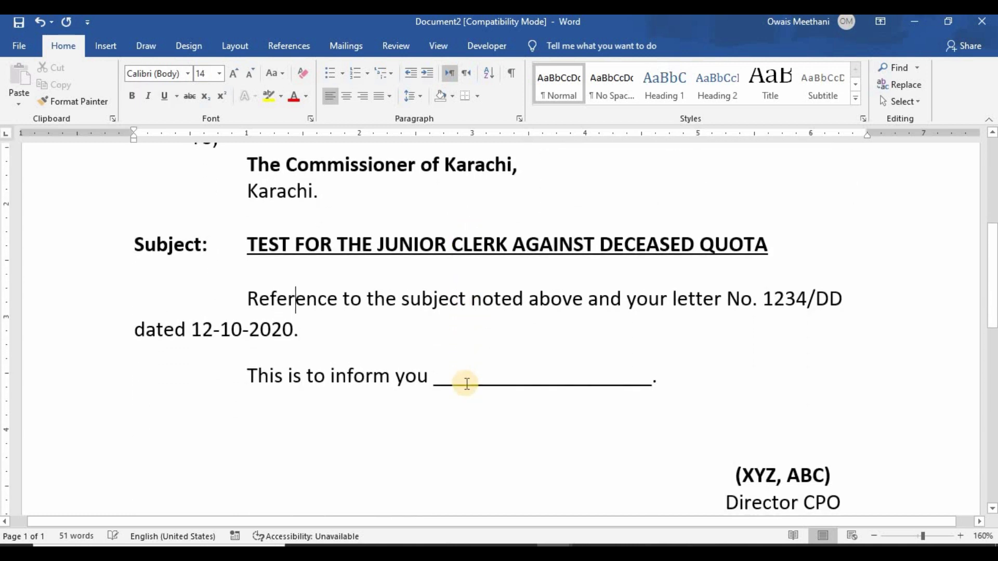
pyautogui.press('Up')
pyautogui.press('Up')
pyautogui.press('Up')
pyautogui.press('Up')
pyautogui.press('Up')
pyautogui.press('Up')
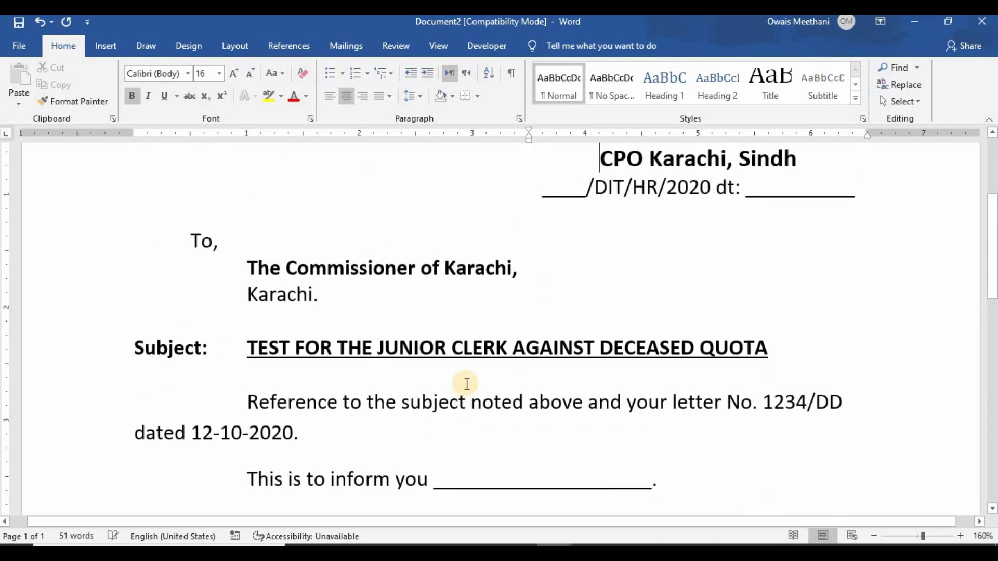
pyautogui.press('Down')
pyautogui.press('Down')
pyautogui.press('Down')
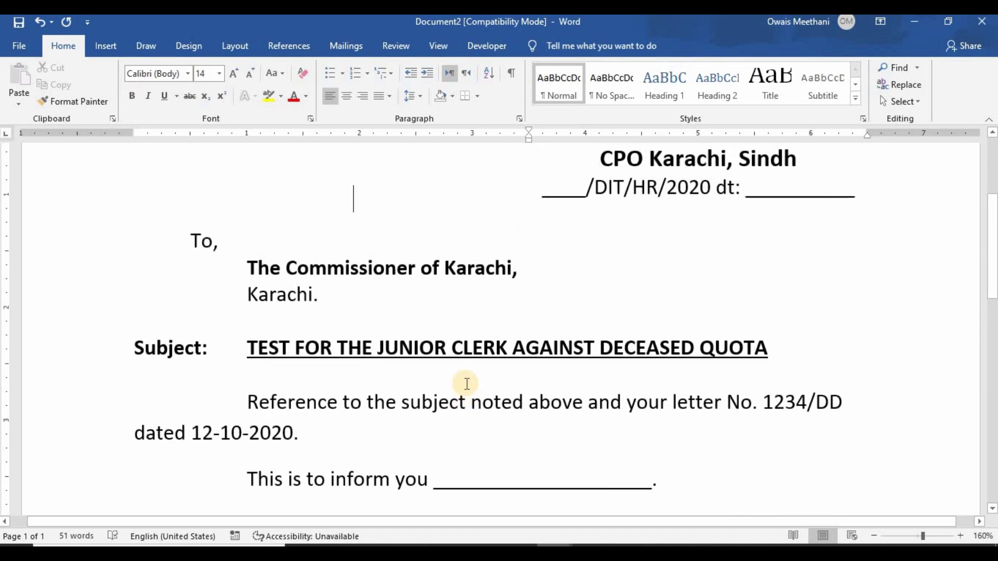
pyautogui.press('Up')
pyautogui.press('Up')
pyautogui.press('Up')
pyautogui.press('Up')
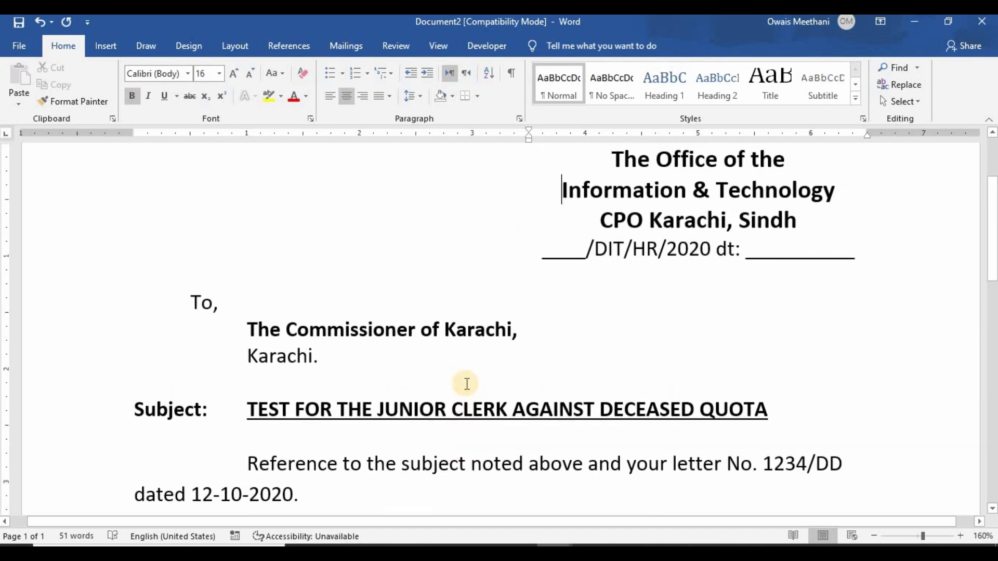
pyautogui.press('Down')
pyautogui.press('Down')
pyautogui.press('Down')
pyautogui.press('Down')
pyautogui.press('Down')
pyautogui.press('Down')
pyautogui.press('Down')
pyautogui.press('Down')
pyautogui.press('Down')
pyautogui.press('Down')
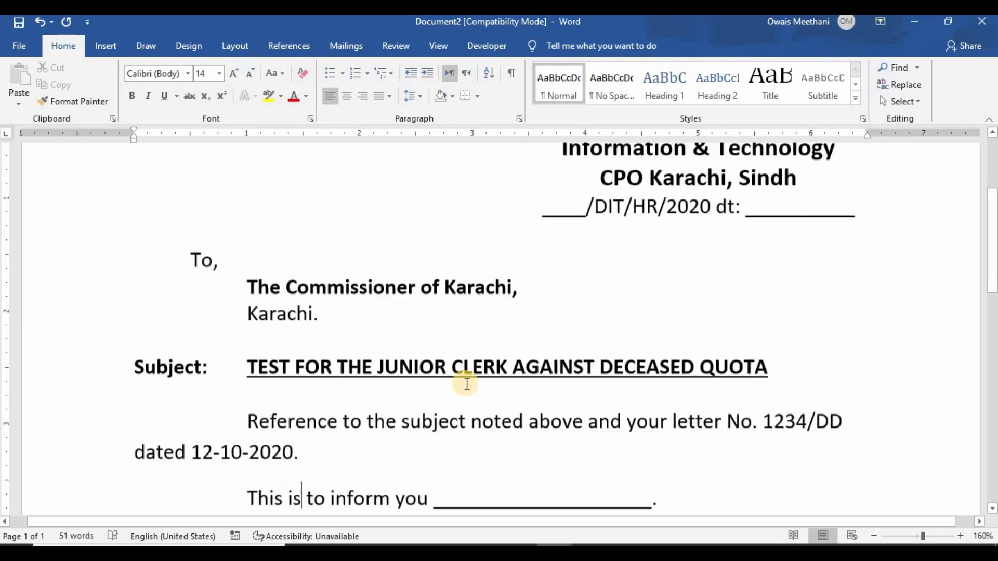